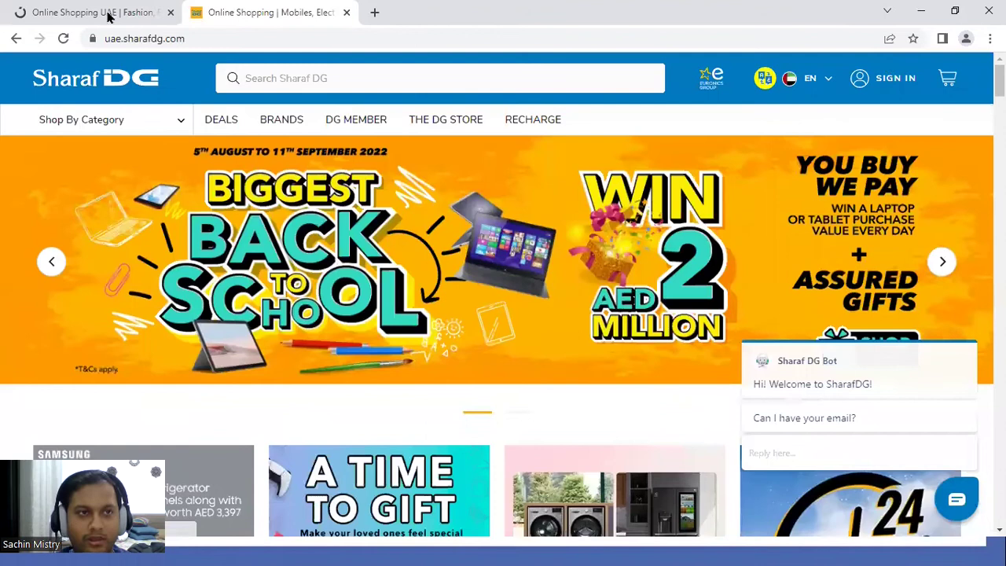
On noon.com, open the Televisions section from the All Categories menu.
{"action": "left_click", "coordinate": [105, 14]}
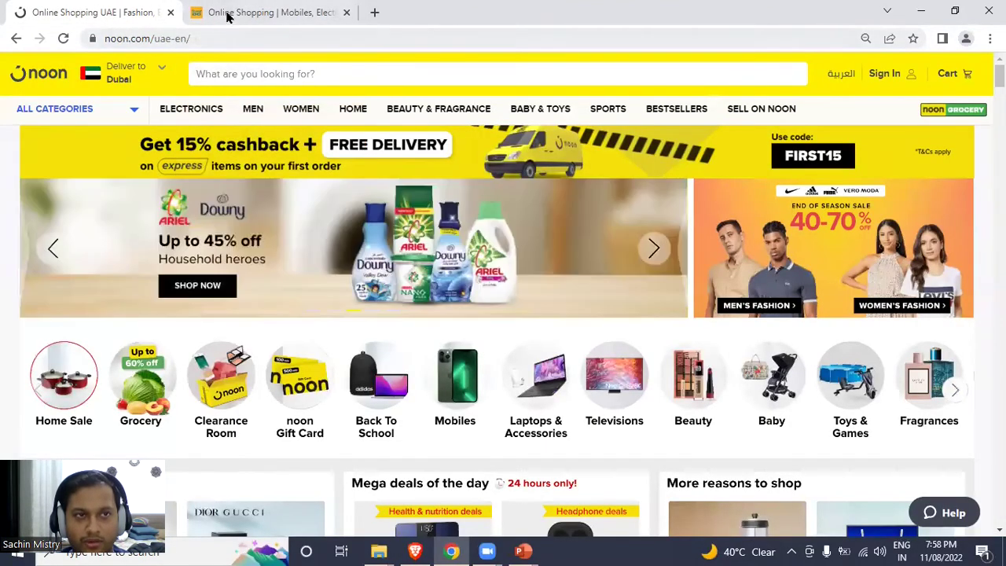
{"action": "left_click", "coordinate": [231, 14]}
{"action": "left_click", "coordinate": [126, 14]}
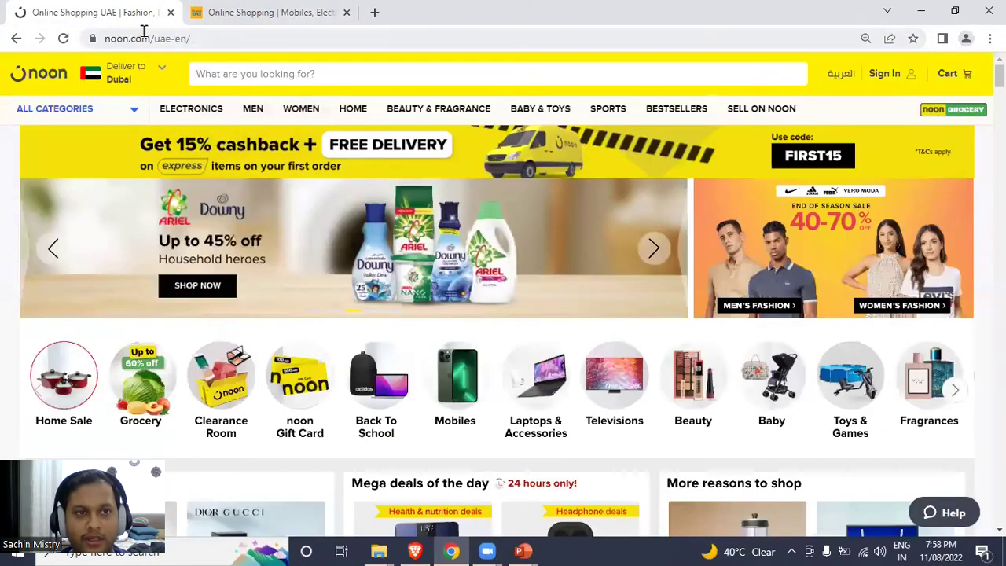
{"action": "mouse_move", "coordinate": [126, 117]}
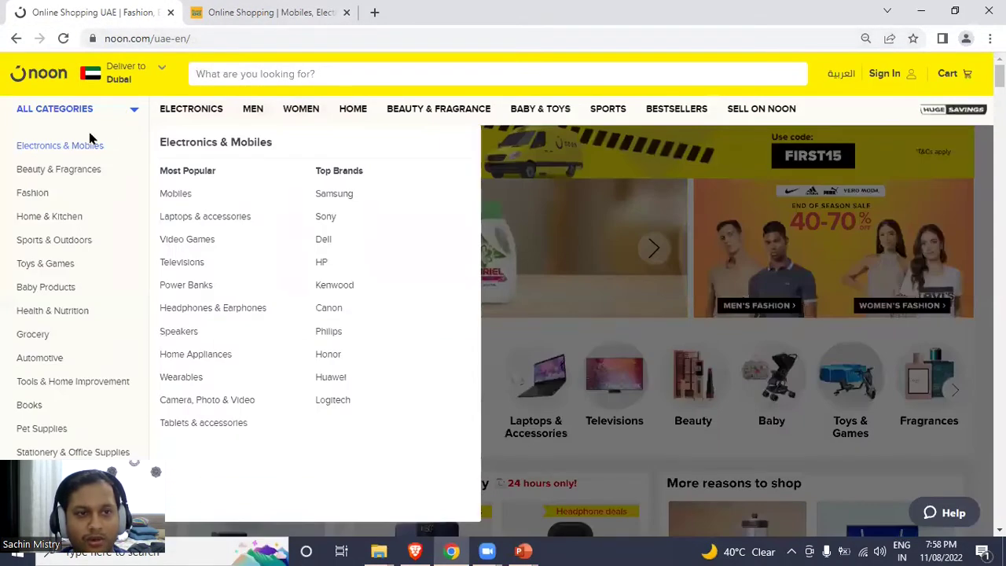
{"action": "left_click", "coordinate": [188, 266]}
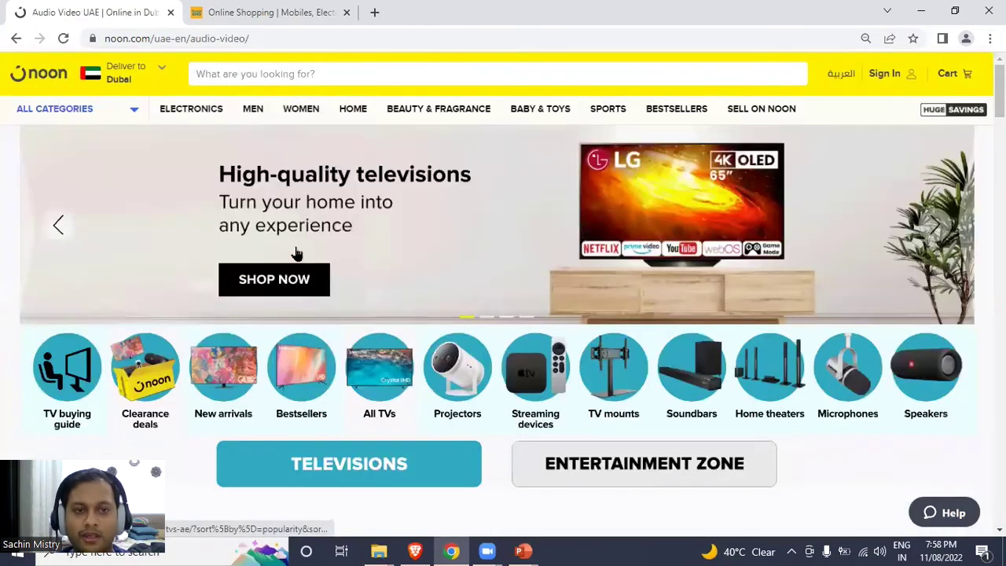
Scroll down the noon.com TV page to reach the Sony televisions results.
{"action": "scroll", "coordinate": [382, 236], "scroll_direction": "down", "scroll_amount": 2}
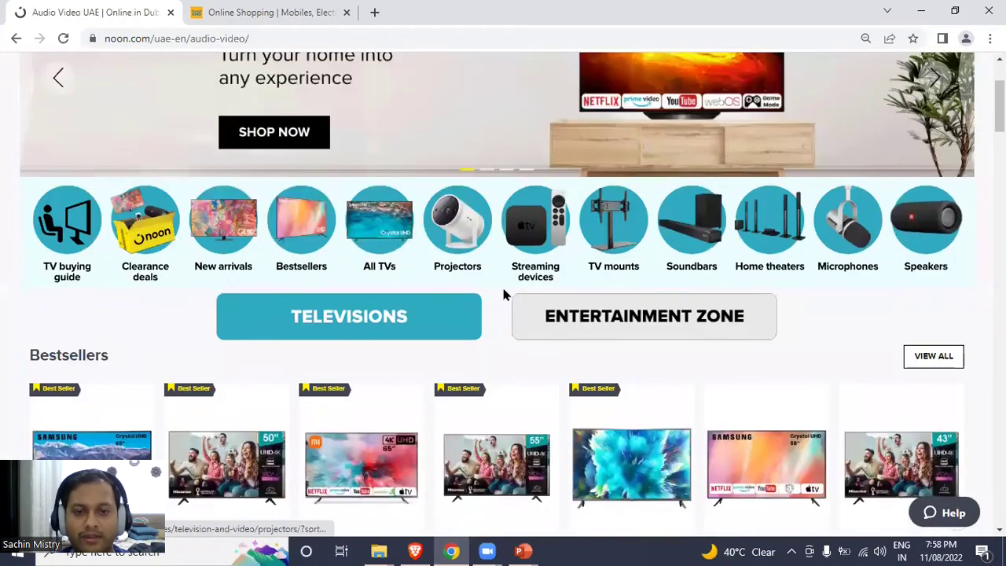
{"action": "scroll", "coordinate": [503, 292], "scroll_direction": "down", "scroll_amount": 5}
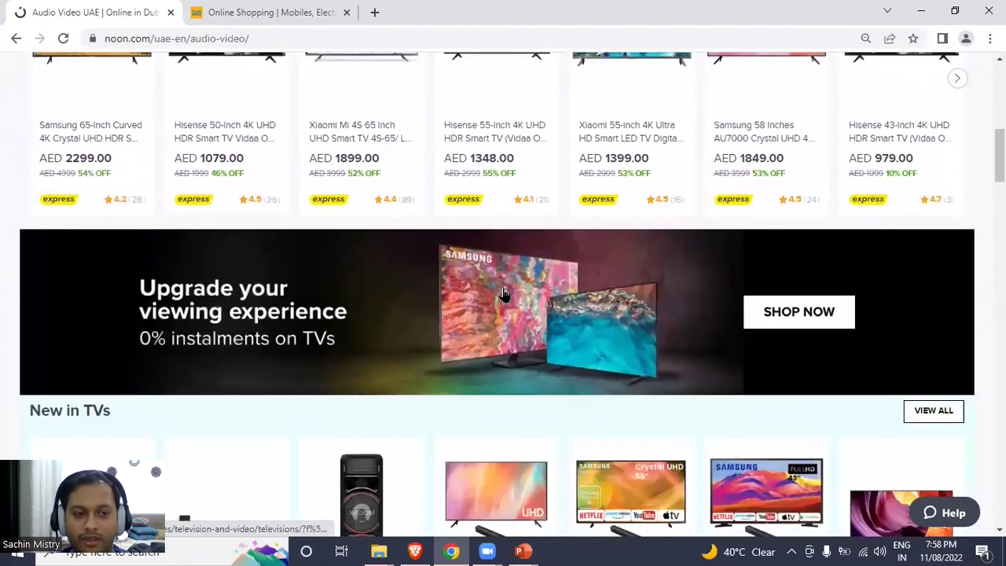
{"action": "scroll", "coordinate": [504, 294], "scroll_direction": "down", "scroll_amount": 5}
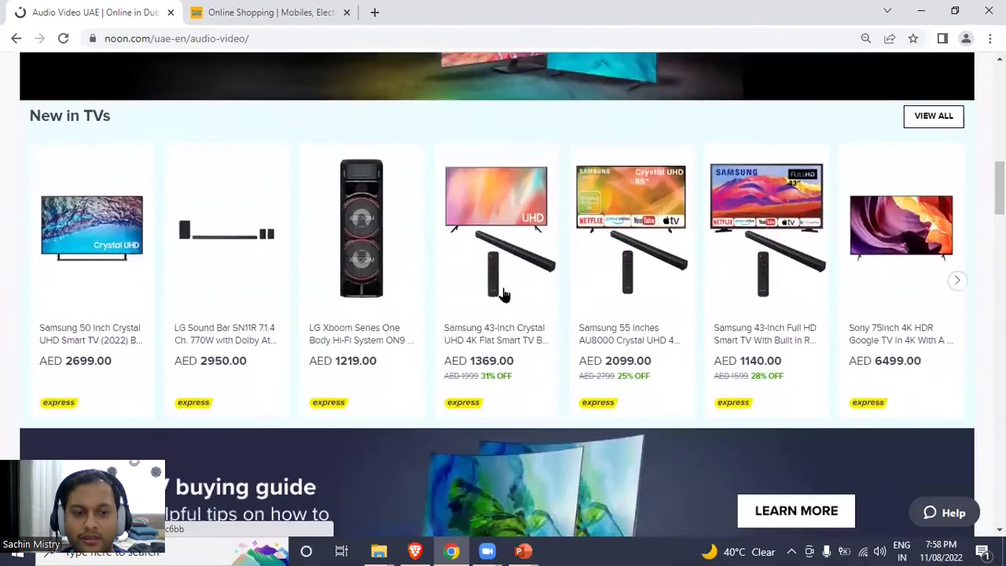
{"action": "scroll", "coordinate": [504, 294], "scroll_direction": "down", "scroll_amount": 4}
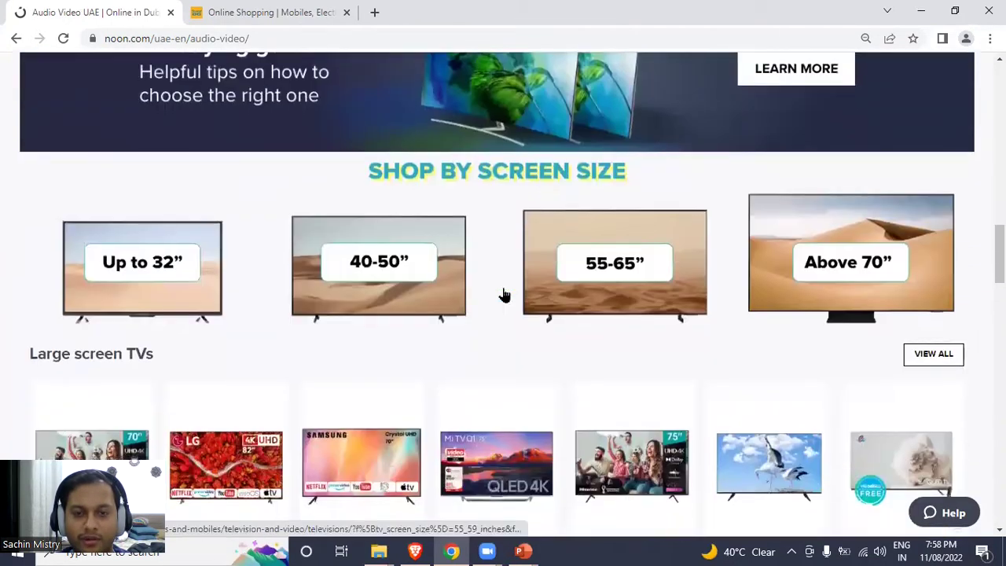
{"action": "scroll", "coordinate": [504, 294], "scroll_direction": "down", "scroll_amount": 3}
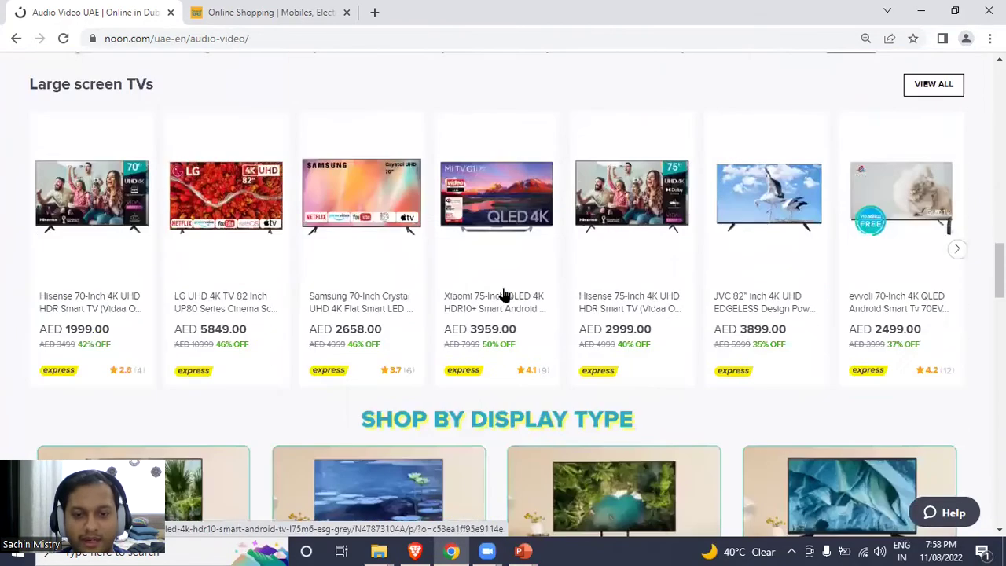
{"action": "scroll", "coordinate": [504, 294], "scroll_direction": "down", "scroll_amount": 10}
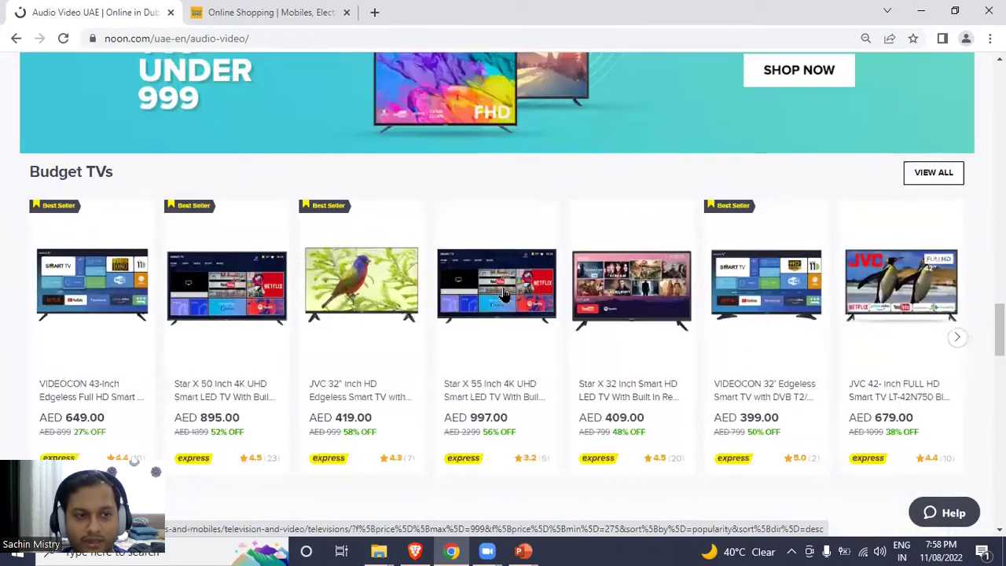
{"action": "scroll", "coordinate": [504, 294], "scroll_direction": "down", "scroll_amount": 8}
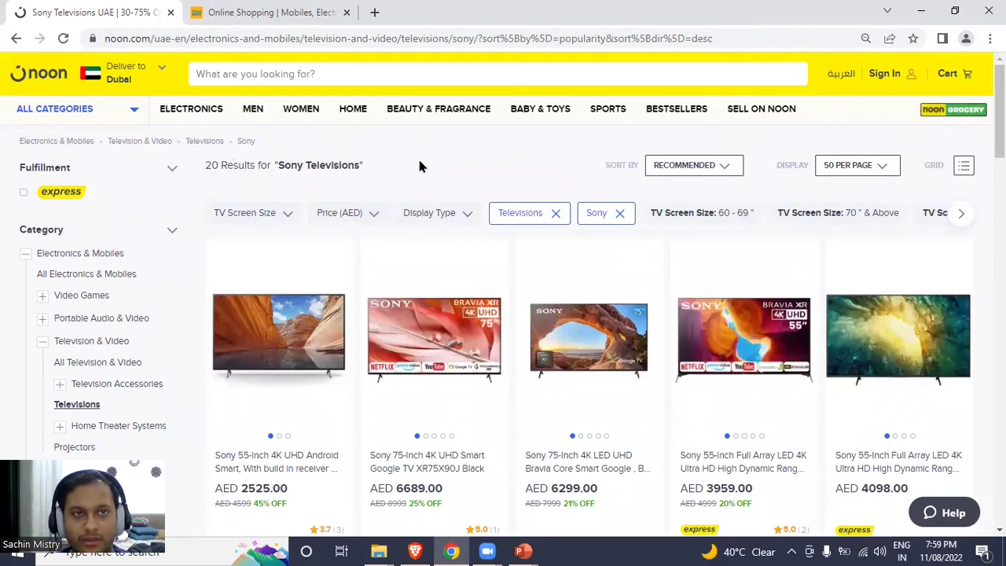
On Sharaf DG, go through the TV, audio and video category to the Televisions offers listing.
{"action": "left_click", "coordinate": [260, 13]}
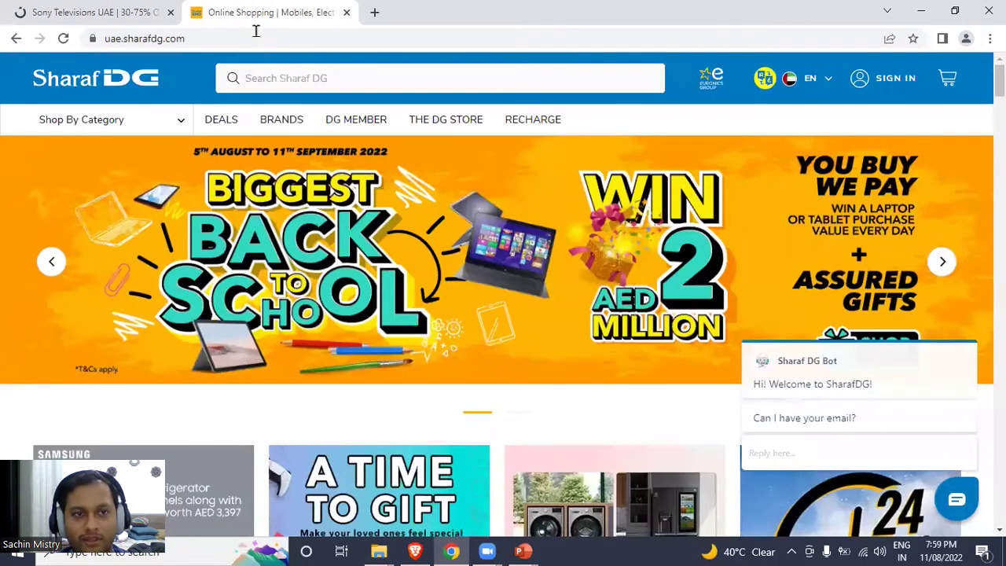
{"action": "left_click", "coordinate": [183, 122]}
{"action": "mouse_move", "coordinate": [65, 218]}
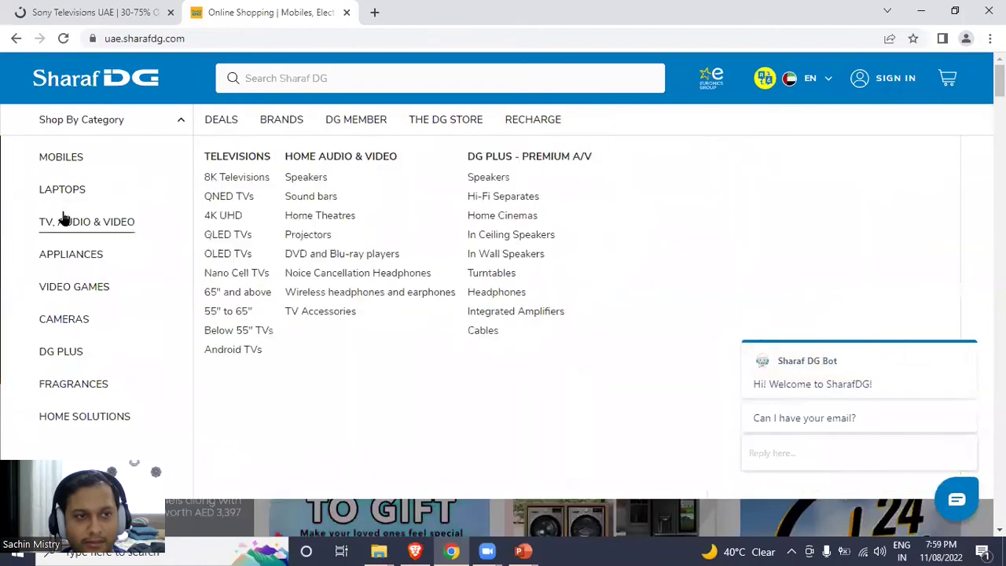
{"action": "left_click", "coordinate": [132, 227]}
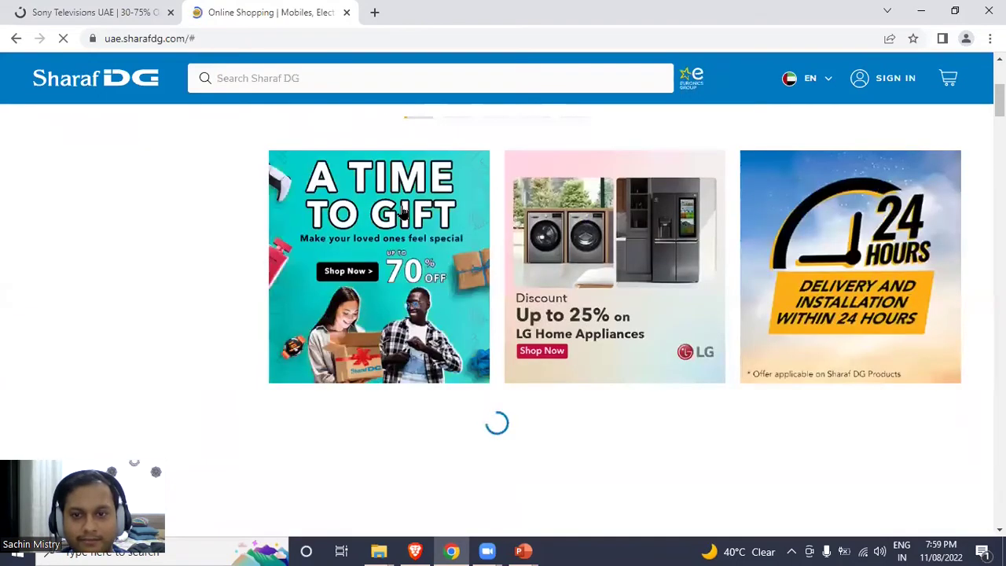
{"action": "scroll", "coordinate": [402, 212], "scroll_direction": "down", "scroll_amount": 2}
{"action": "scroll", "coordinate": [401, 210], "scroll_direction": "down", "scroll_amount": 6}
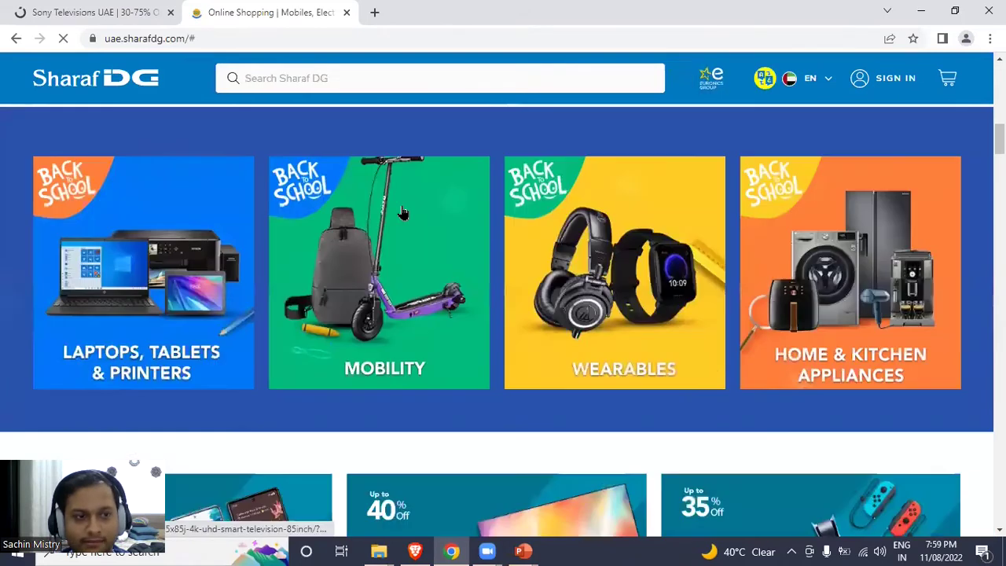
{"action": "scroll", "coordinate": [401, 212], "scroll_direction": "down", "scroll_amount": 3}
{"action": "scroll", "coordinate": [440, 220], "scroll_direction": "up", "scroll_amount": 1}
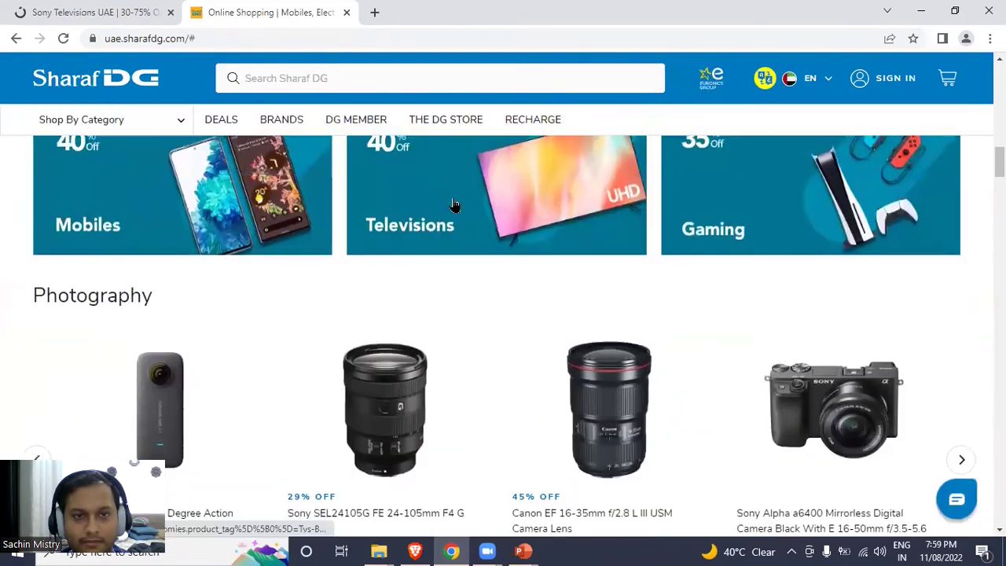
{"action": "left_click", "coordinate": [453, 252]}
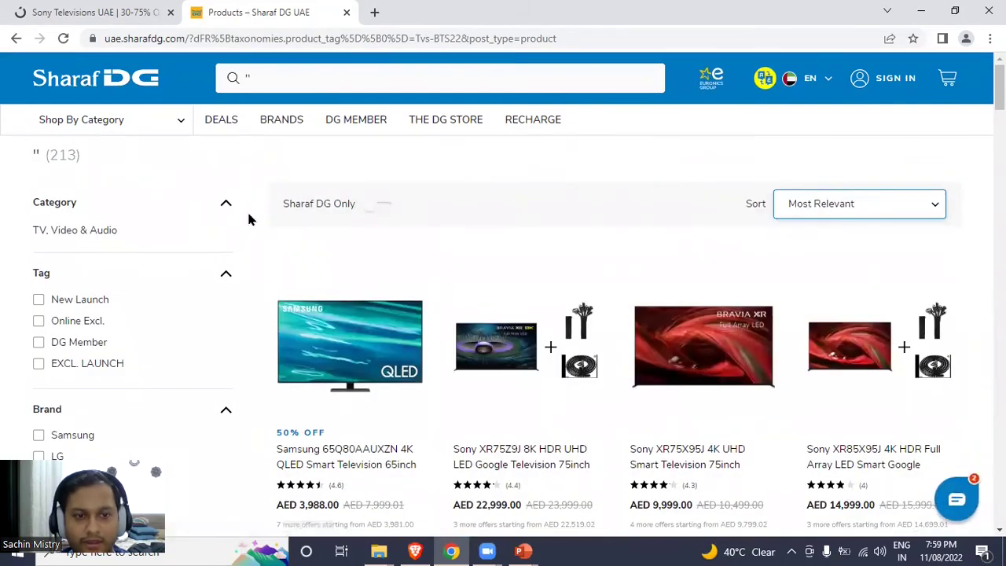
Filter the Televisions listing to the Sony brand and review the 31 Sony TVs.
{"action": "scroll", "coordinate": [249, 219], "scroll_direction": "down", "scroll_amount": 2}
{"action": "left_click", "coordinate": [39, 331]}
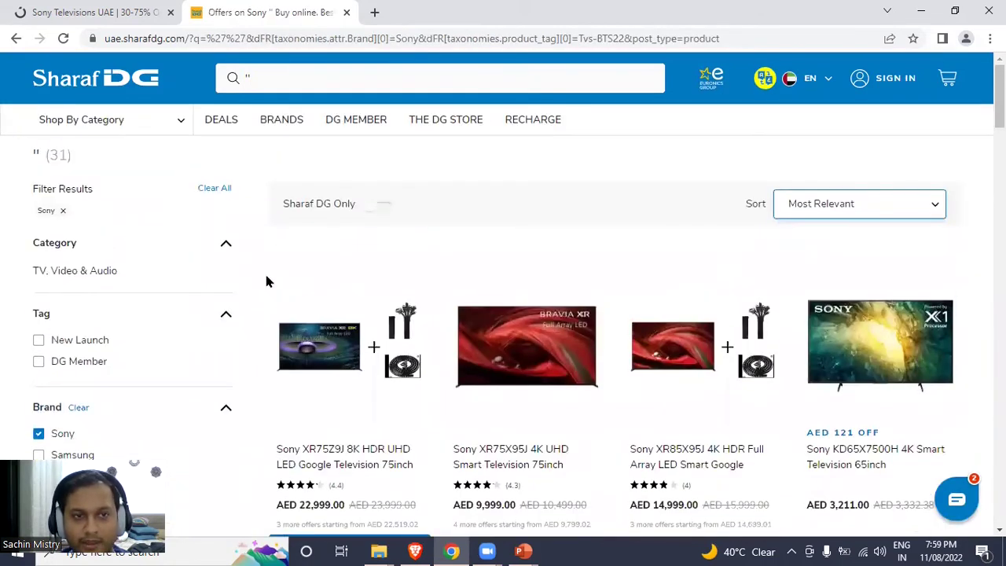
{"action": "scroll", "coordinate": [266, 282], "scroll_direction": "down", "scroll_amount": 8}
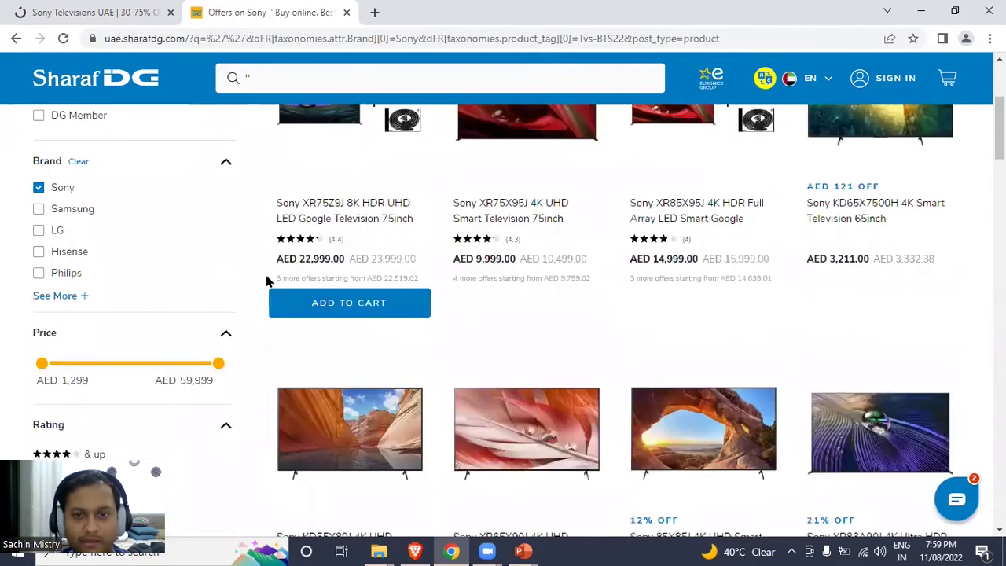
{"action": "scroll", "coordinate": [891, 201], "scroll_direction": "down", "scroll_amount": 15}
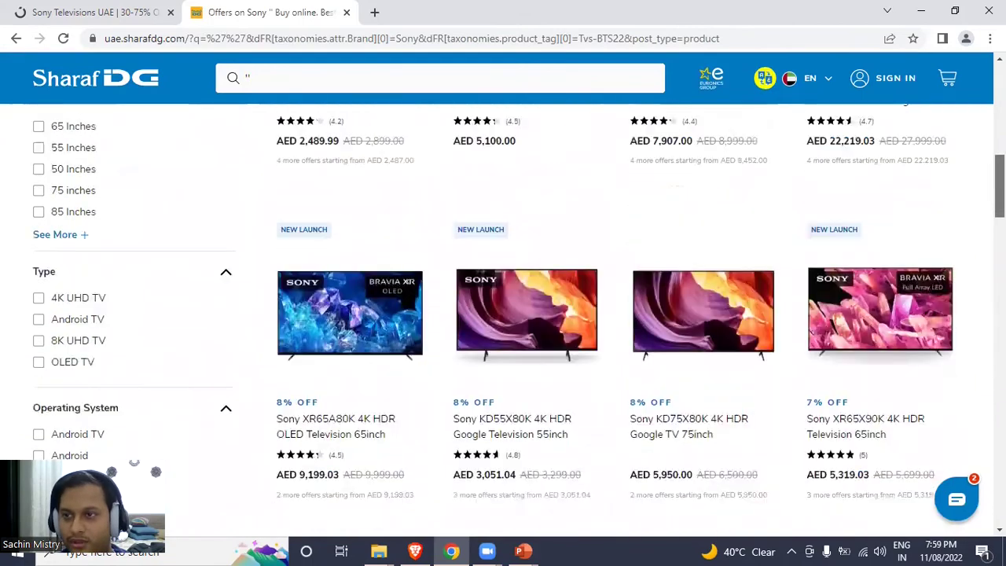
{"action": "scroll", "coordinate": [503, 314], "scroll_direction": "down", "scroll_amount": 5}
{"action": "scroll", "coordinate": [503, 314], "scroll_direction": "up", "scroll_amount": 10}
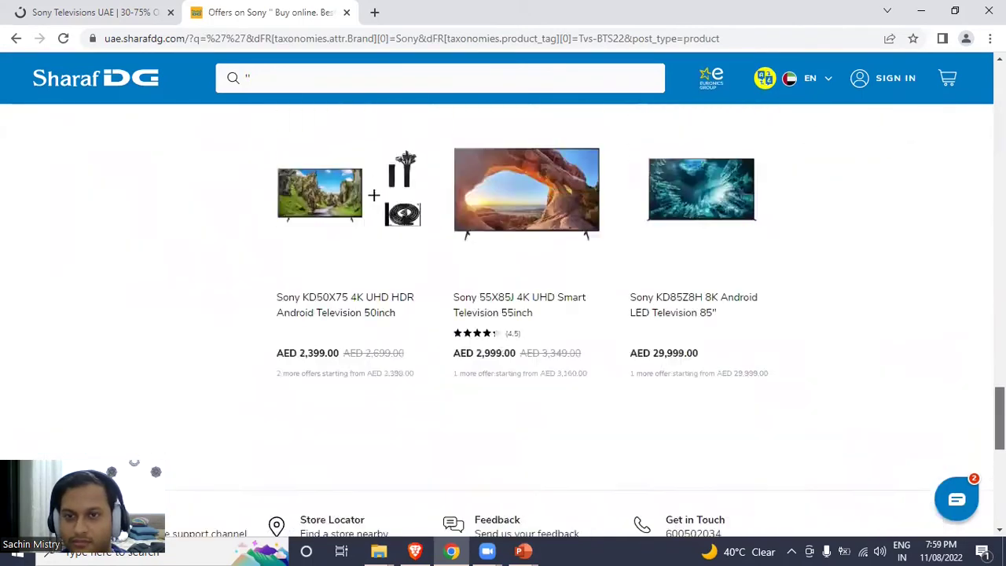
{"action": "scroll", "coordinate": [504, 315], "scroll_direction": "up", "scroll_amount": 3}
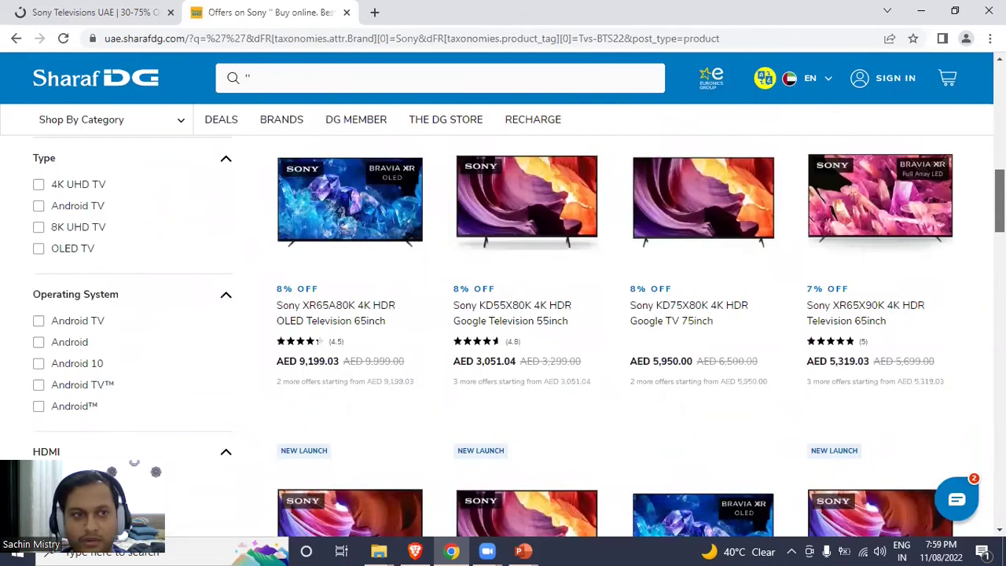
{"action": "scroll", "coordinate": [504, 314], "scroll_direction": "up", "scroll_amount": 10}
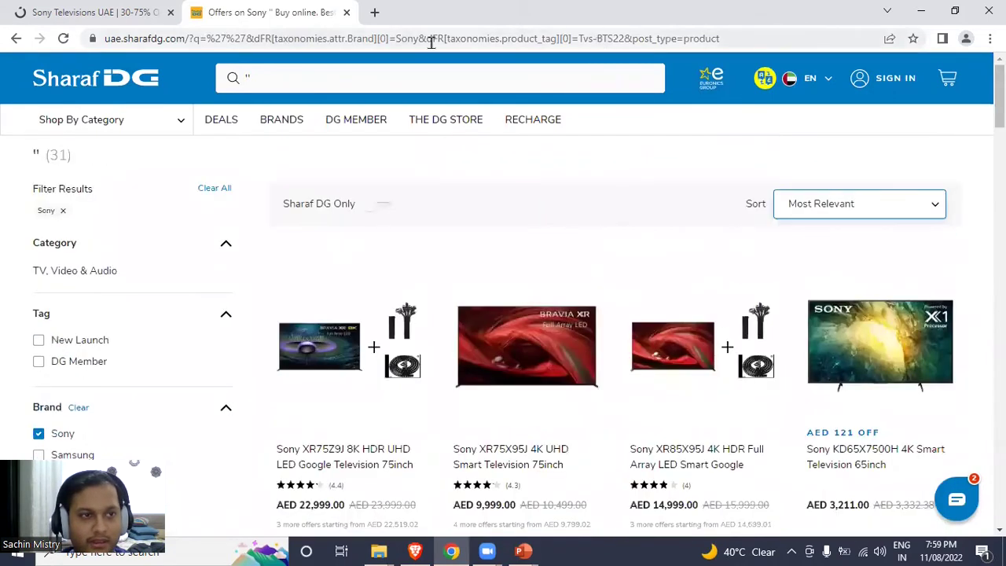
{"action": "left_click", "coordinate": [186, 157]}
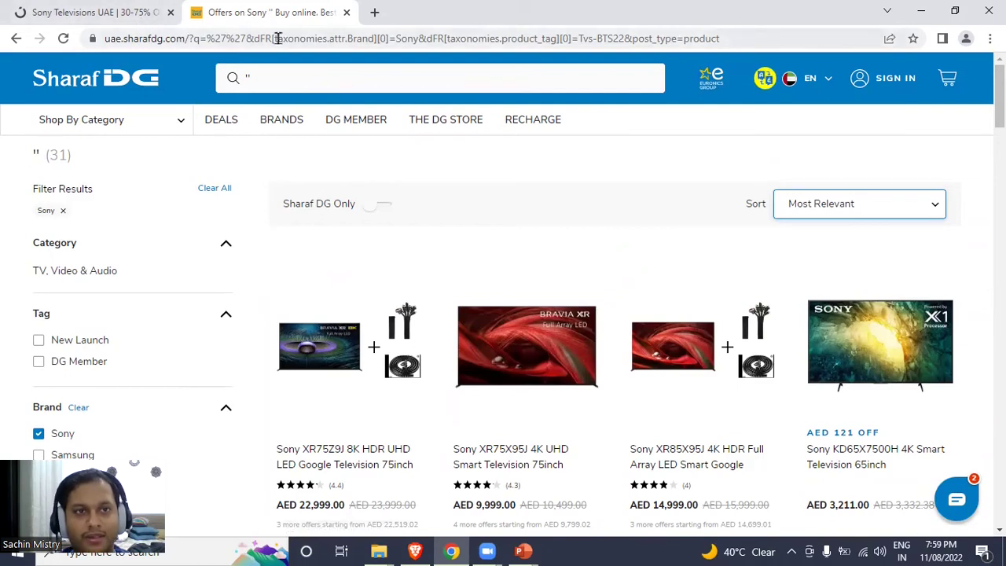
Switch noon's 20 Sony TV results to list view showing full names, specs and prices.
{"action": "left_click", "coordinate": [69, 12]}
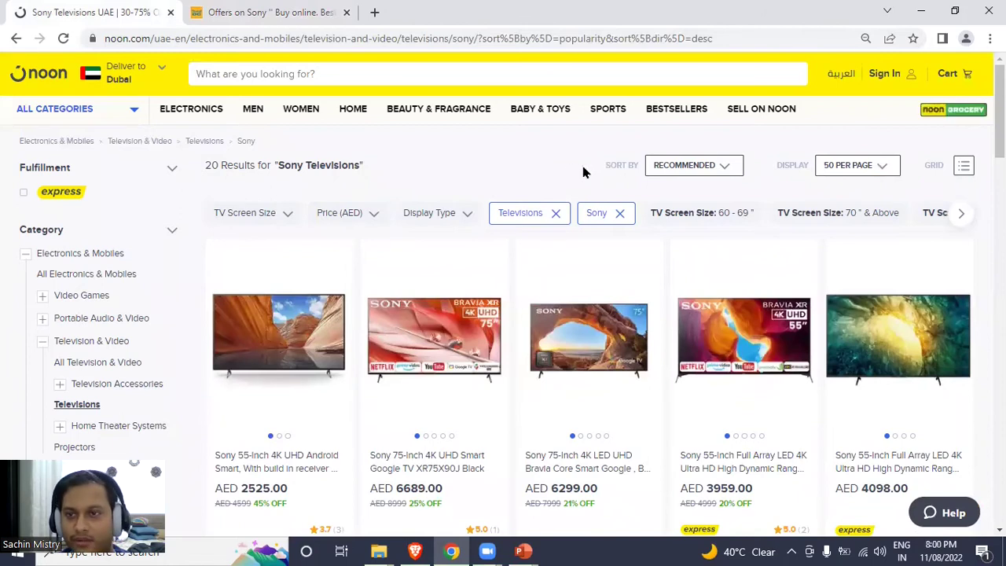
{"action": "scroll", "coordinate": [534, 205], "scroll_direction": "down", "scroll_amount": 1}
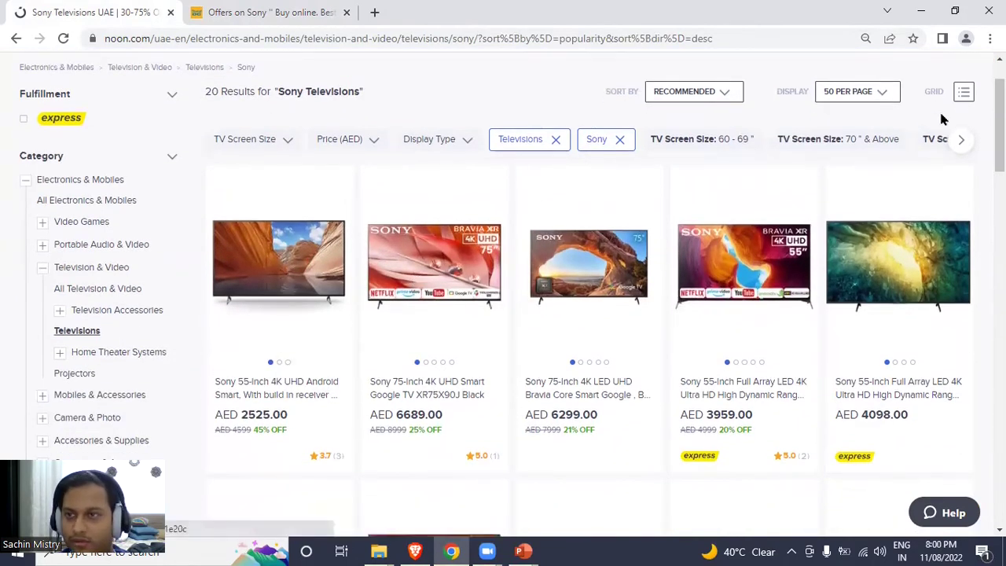
{"action": "left_click", "coordinate": [965, 93]}
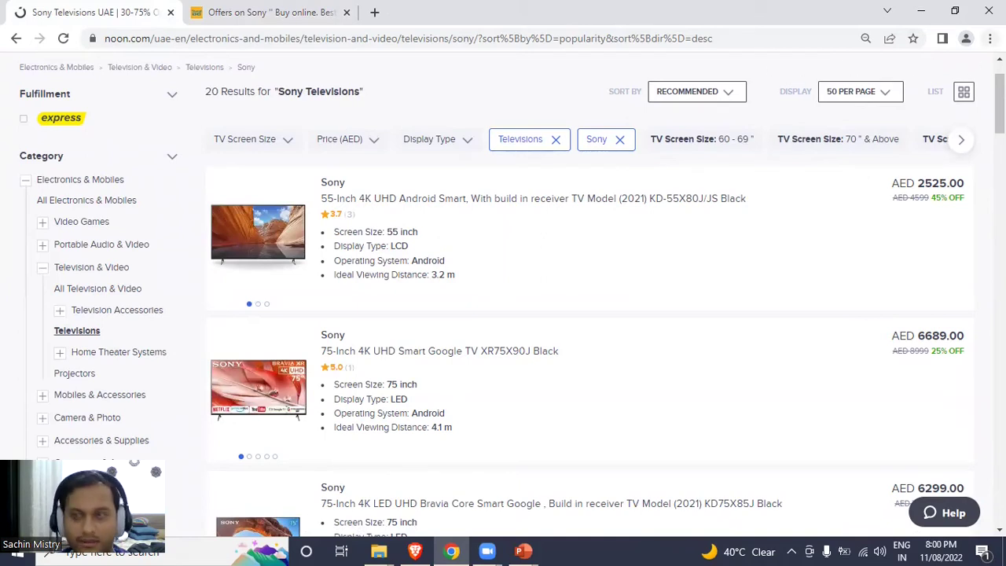
Open the Chrome Web Store from the browser's extensions menu.
{"action": "left_click", "coordinate": [990, 38]}
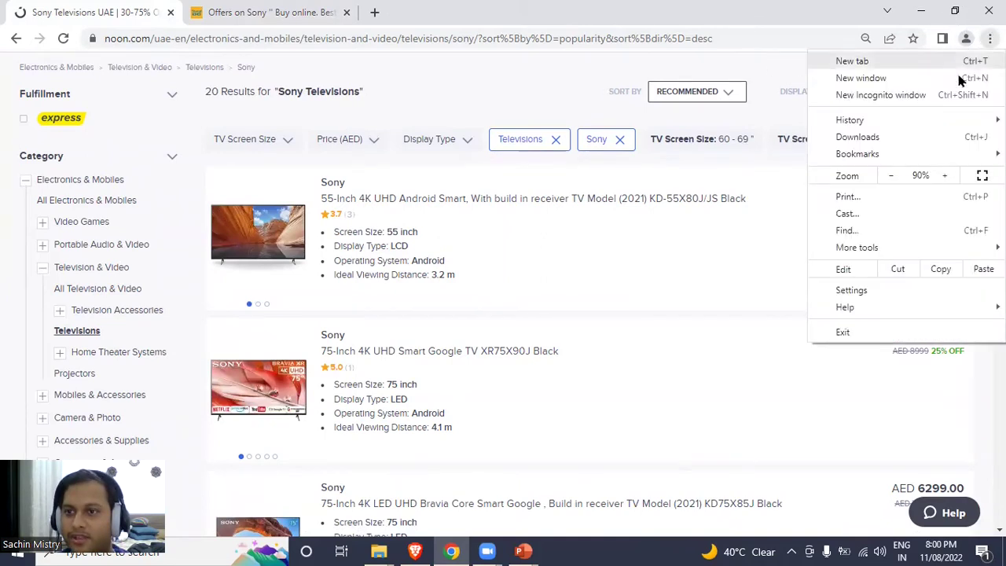
{"action": "left_click", "coordinate": [879, 250]}
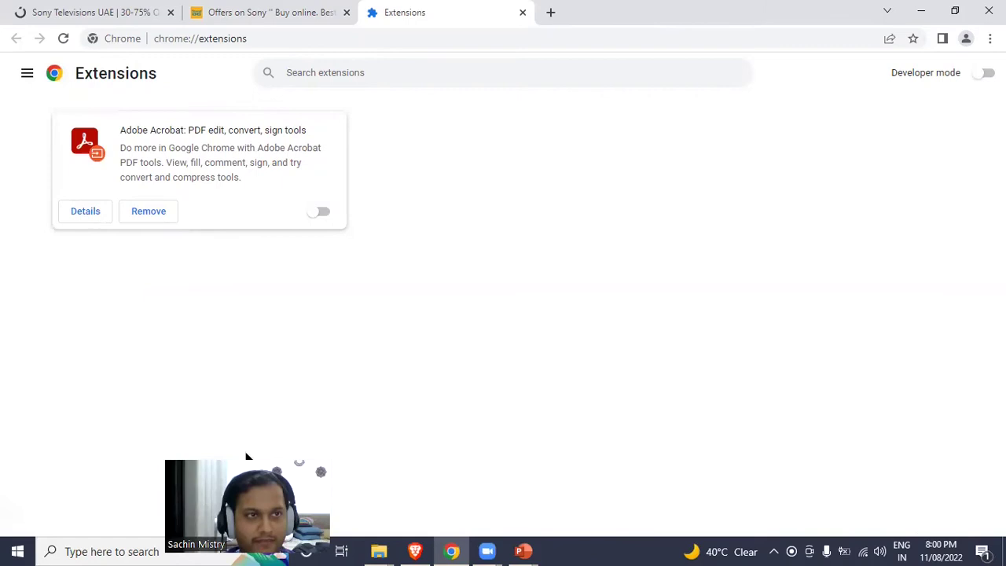
{"action": "left_click", "coordinate": [25, 73]}
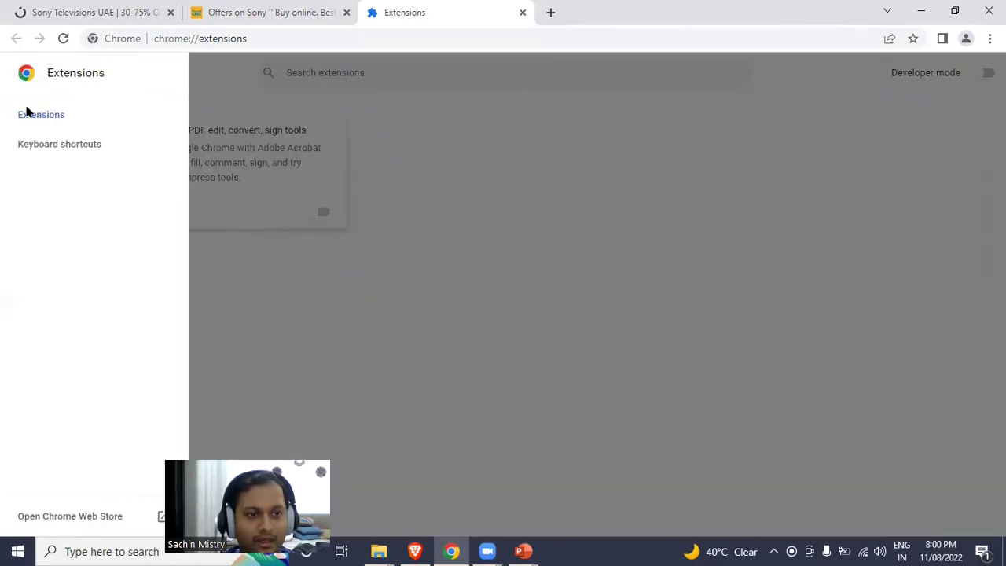
{"action": "left_click", "coordinate": [110, 519]}
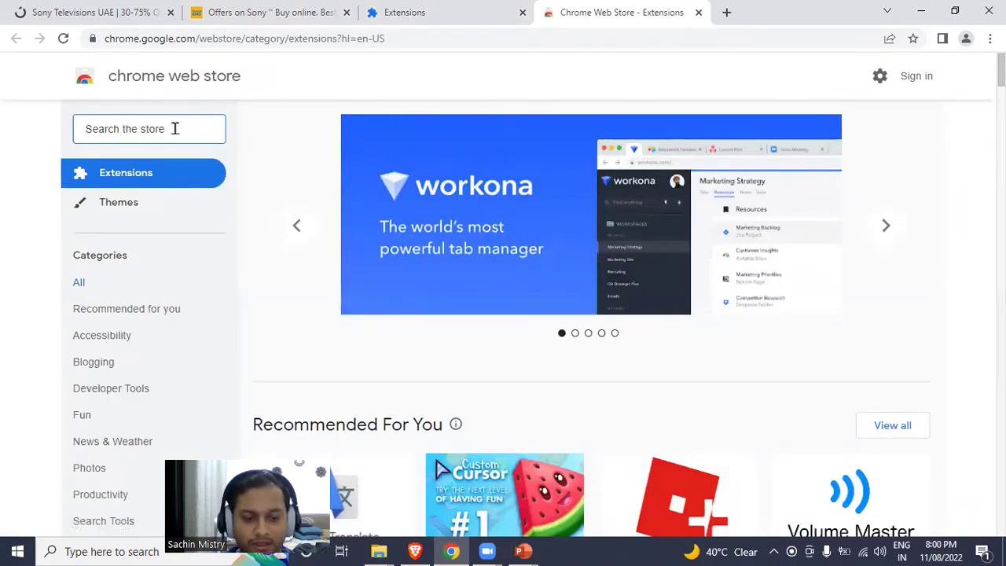
Search the store for 'simplescraper' and add the Simplescraper extension to Chrome.
{"action": "type", "text": "simple"}
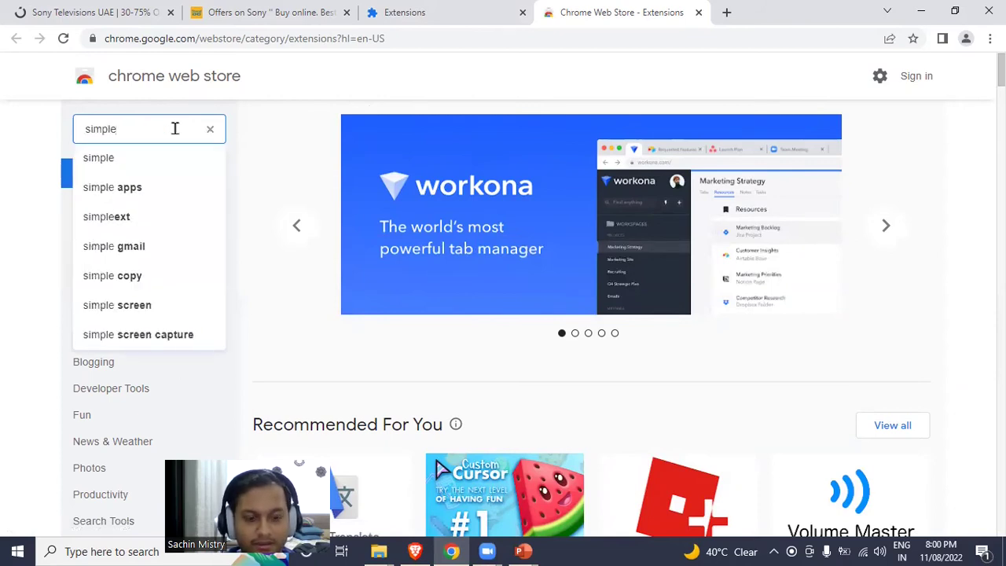
{"action": "type", "text": "scraper"}
{"action": "key", "text": "Return"}
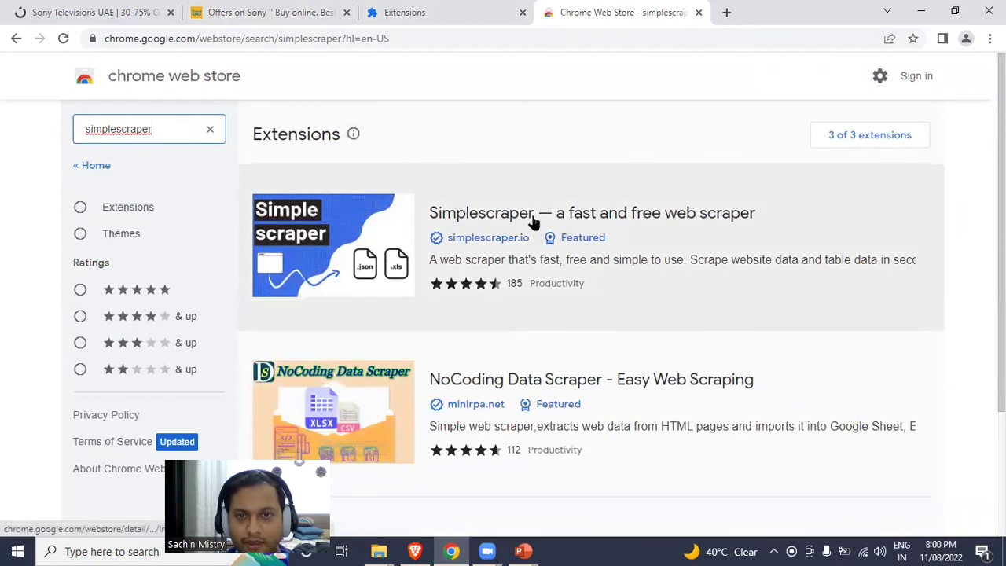
{"action": "left_click", "coordinate": [533, 222]}
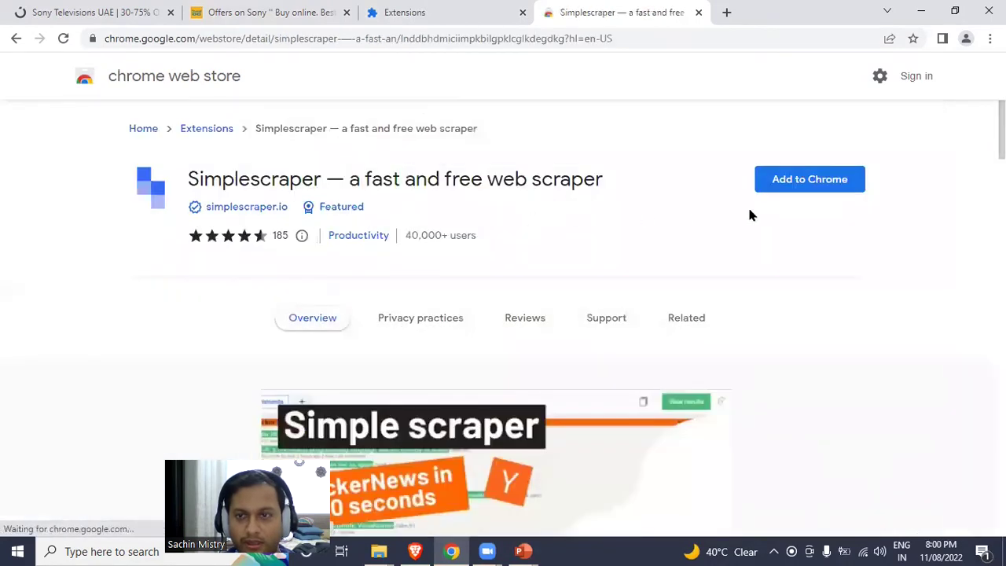
{"action": "left_click", "coordinate": [791, 189]}
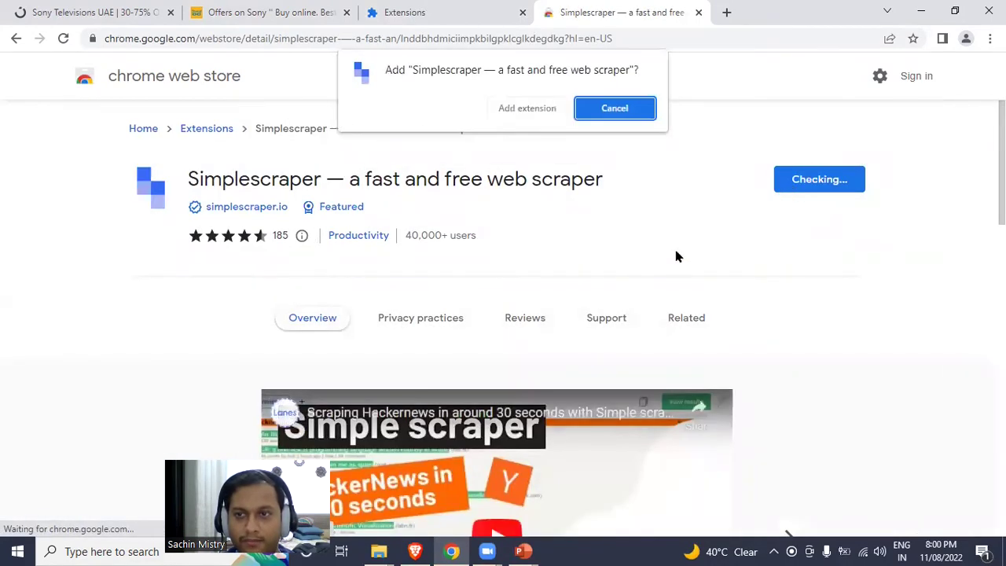
{"action": "left_click", "coordinate": [521, 111]}
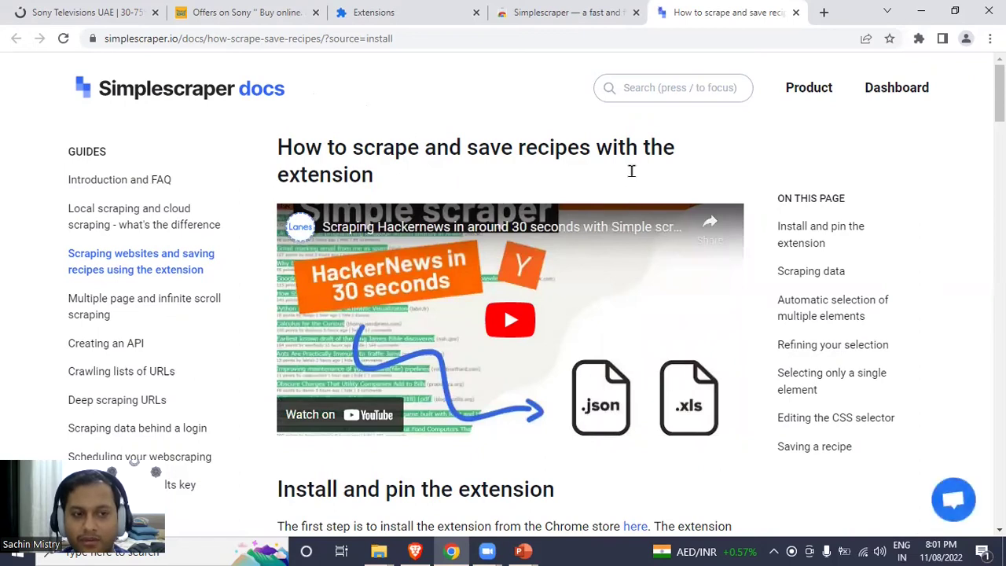
Close the store, extensions and guide tabs and return to the noon.com Sony televisions tab.
{"action": "left_click", "coordinate": [636, 13]}
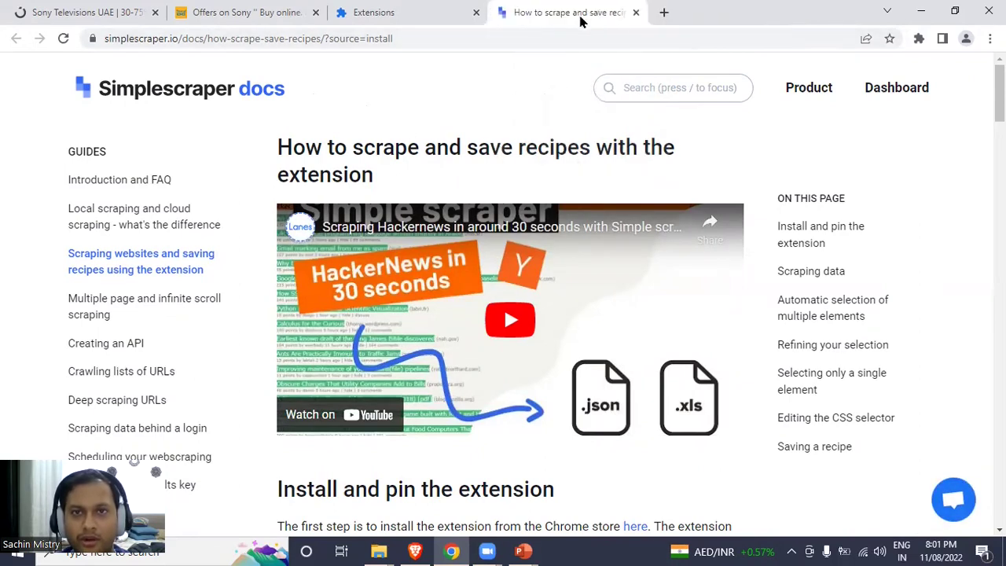
{"action": "left_click", "coordinate": [477, 13]}
{"action": "left_click", "coordinate": [477, 14]}
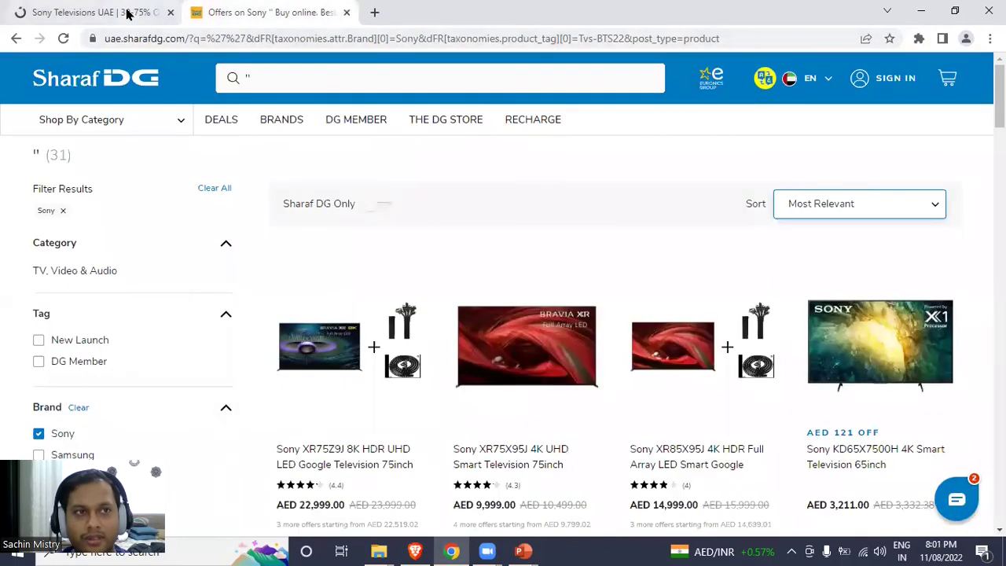
{"action": "left_click", "coordinate": [157, 12]}
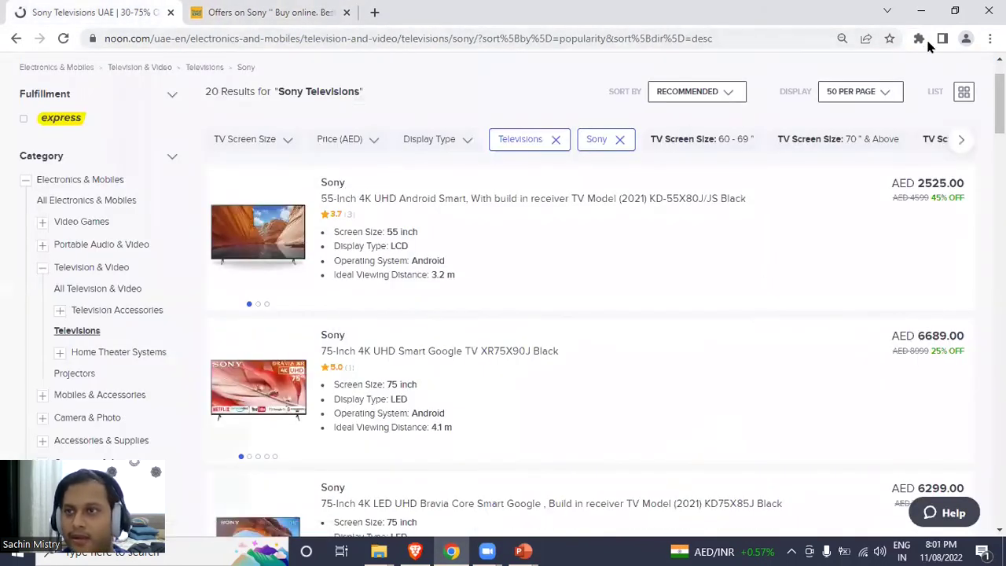
Pin Simplescraper to the toolbar and choose Scrape this website on the noon listing.
{"action": "left_click", "coordinate": [921, 41]}
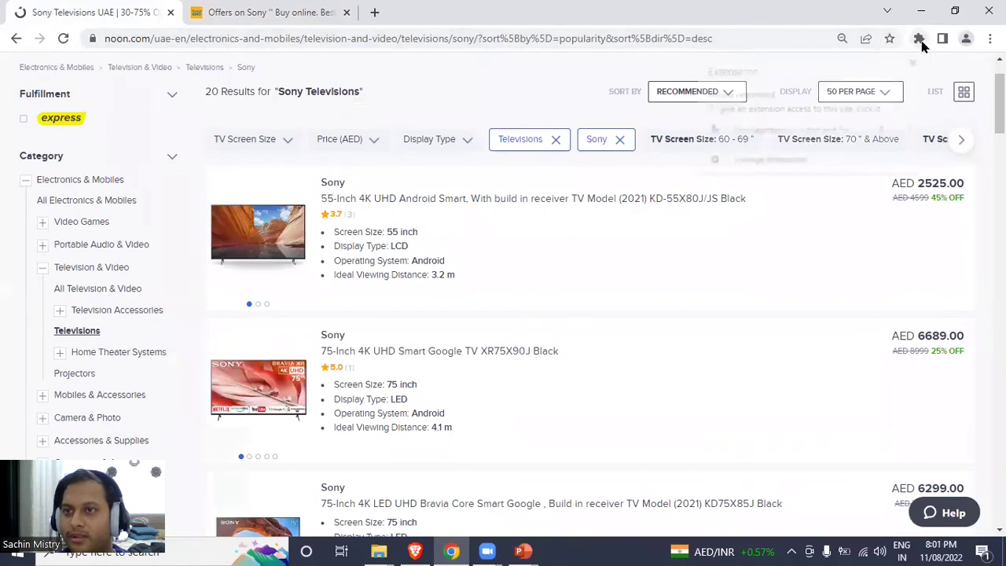
{"action": "left_click", "coordinate": [885, 133]}
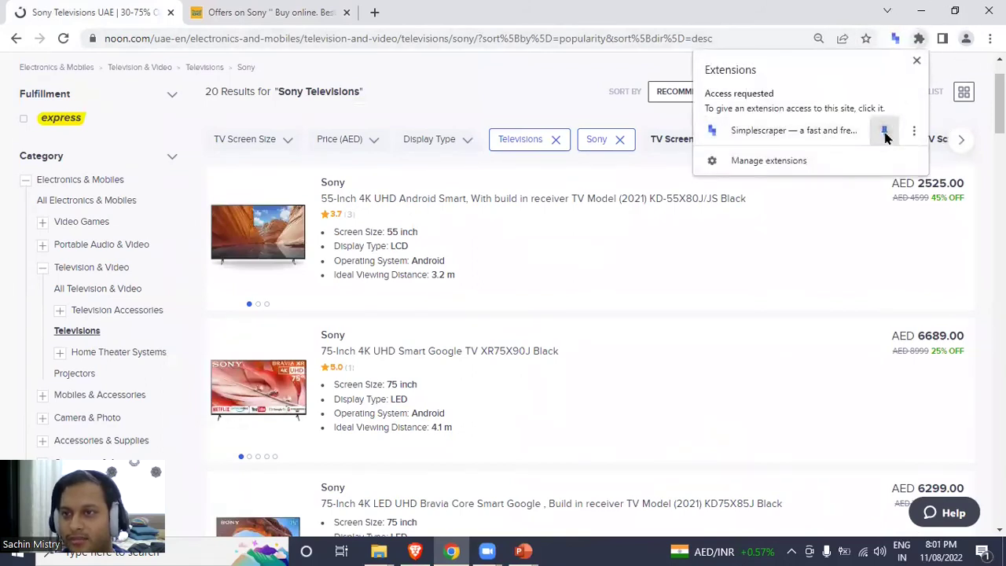
{"action": "left_click", "coordinate": [896, 39]}
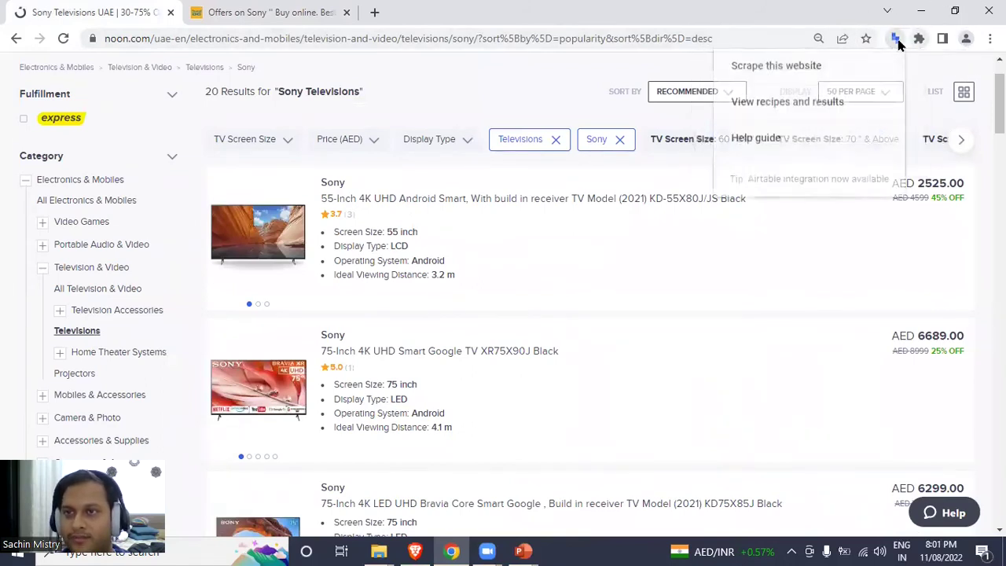
{"action": "left_click", "coordinate": [774, 69]}
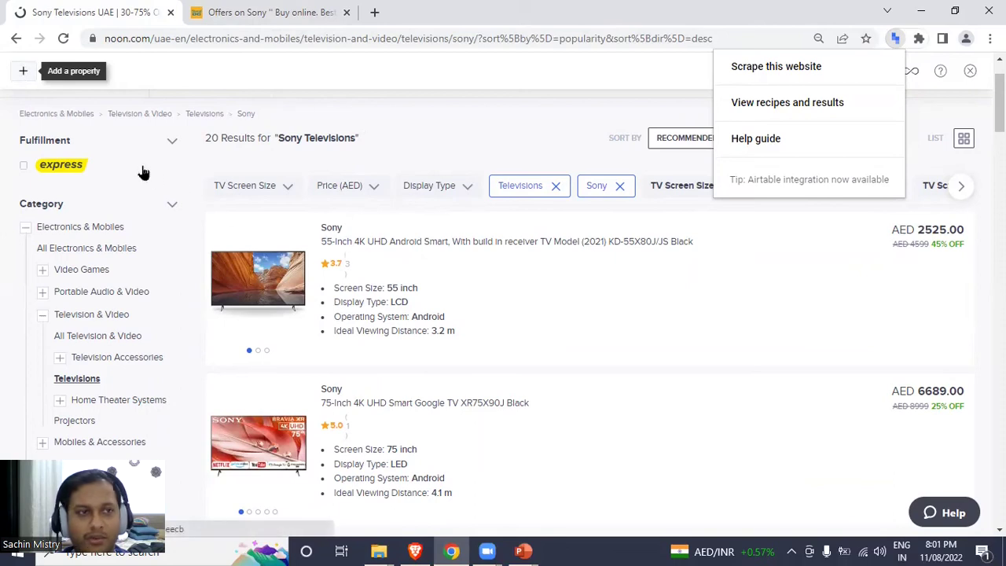
Add a Product Name property capturing the 20 noon product titles.
{"action": "left_click", "coordinate": [19, 75]}
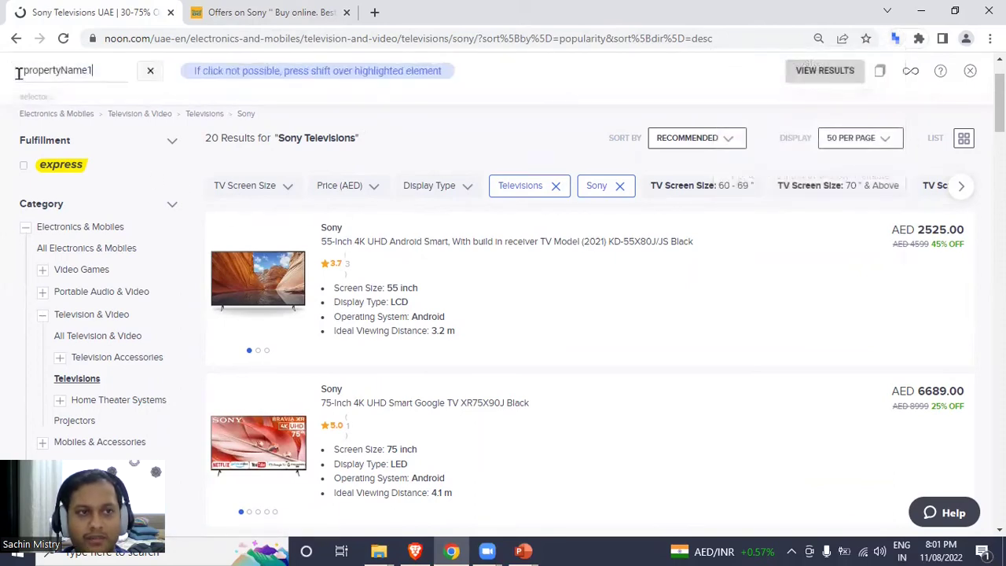
{"action": "left_click_drag", "start_coordinate": [114, 76], "coordinate": [20, 81]}
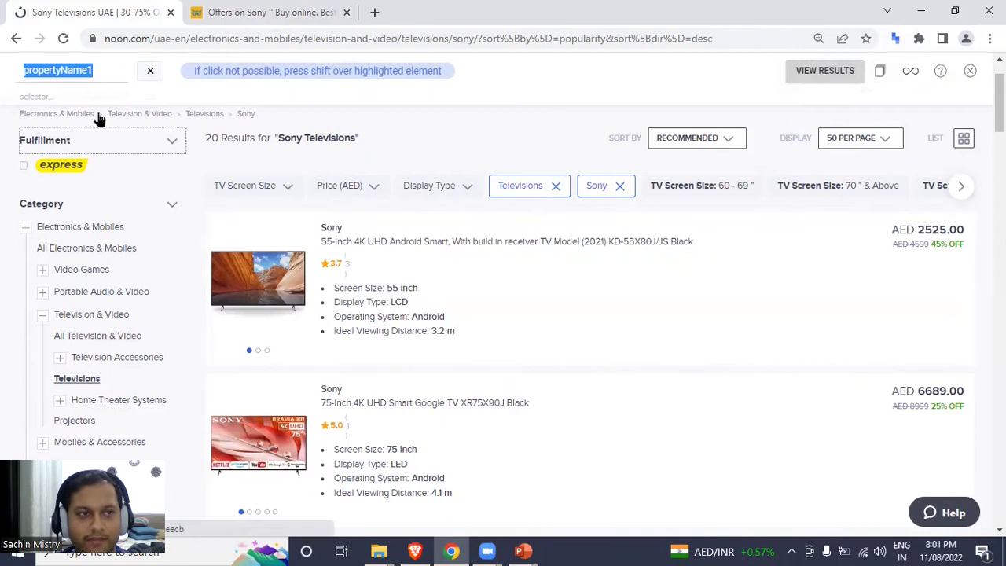
{"action": "type", "text": "F"}
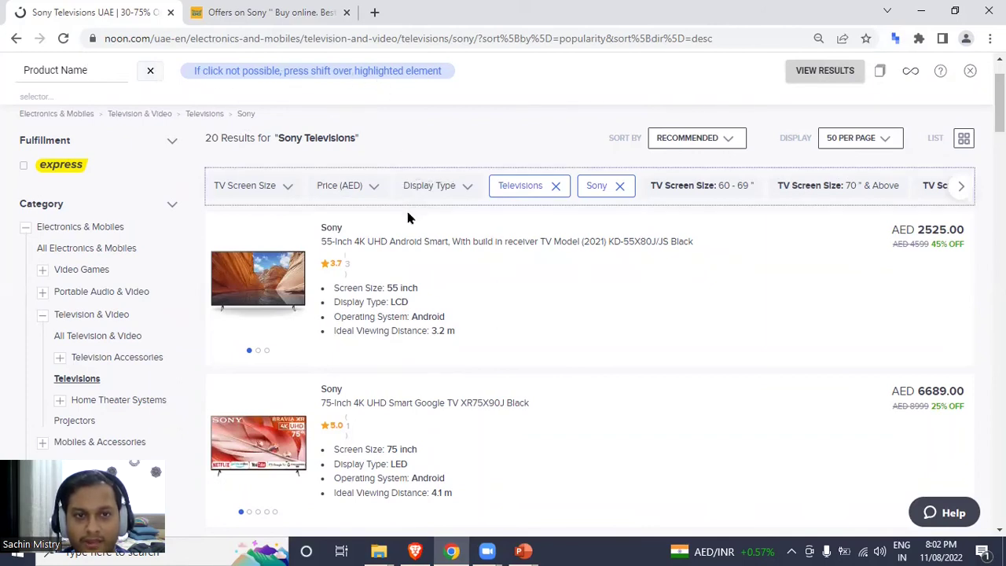
{"action": "left_click", "coordinate": [409, 245]}
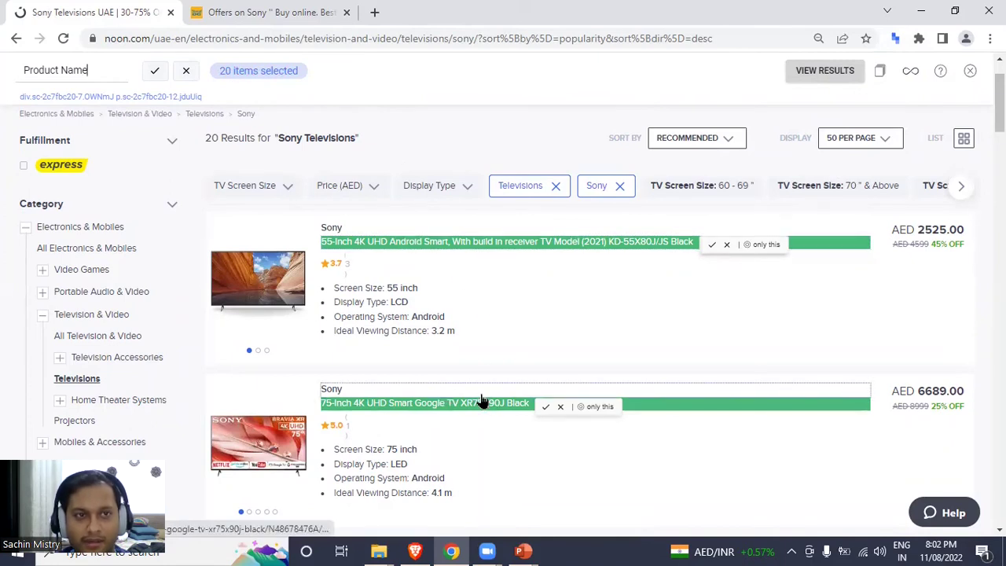
{"action": "left_click", "coordinate": [156, 75]}
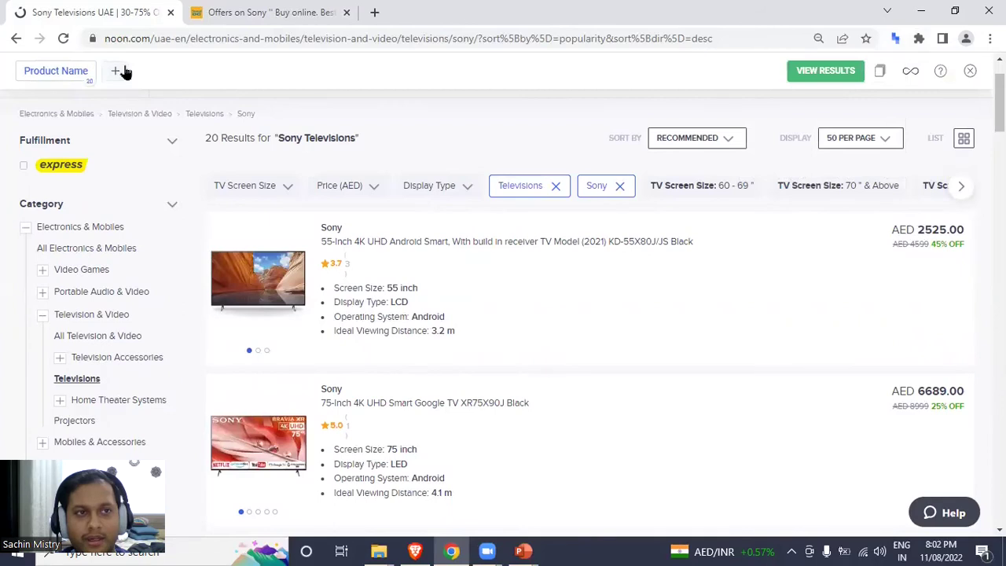
Add a Price property capturing the 20 noon product prices.
{"action": "left_click", "coordinate": [116, 70]}
{"action": "double_click", "coordinate": [179, 70]}
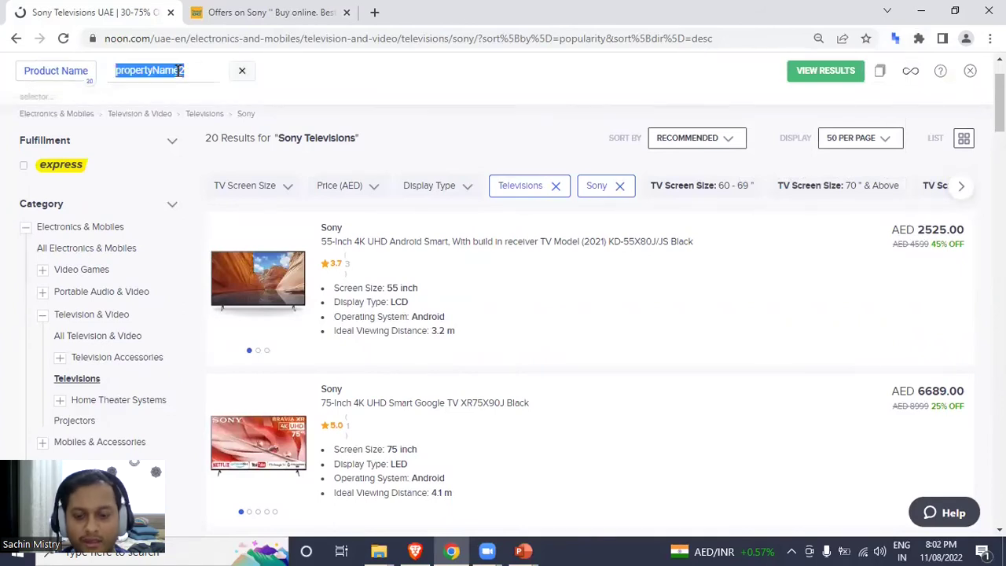
{"action": "type", "text": "Price"}
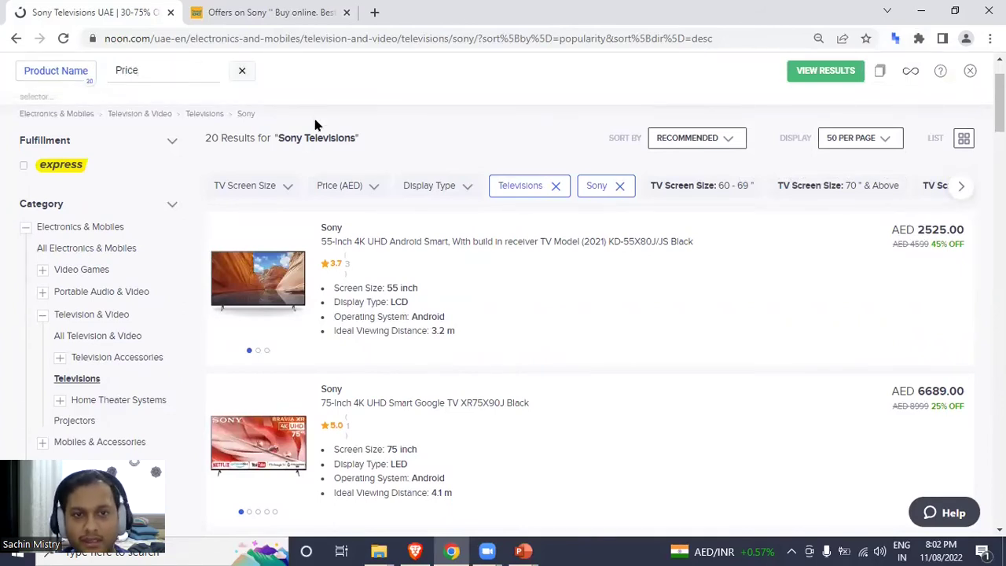
{"action": "left_click", "coordinate": [921, 233]}
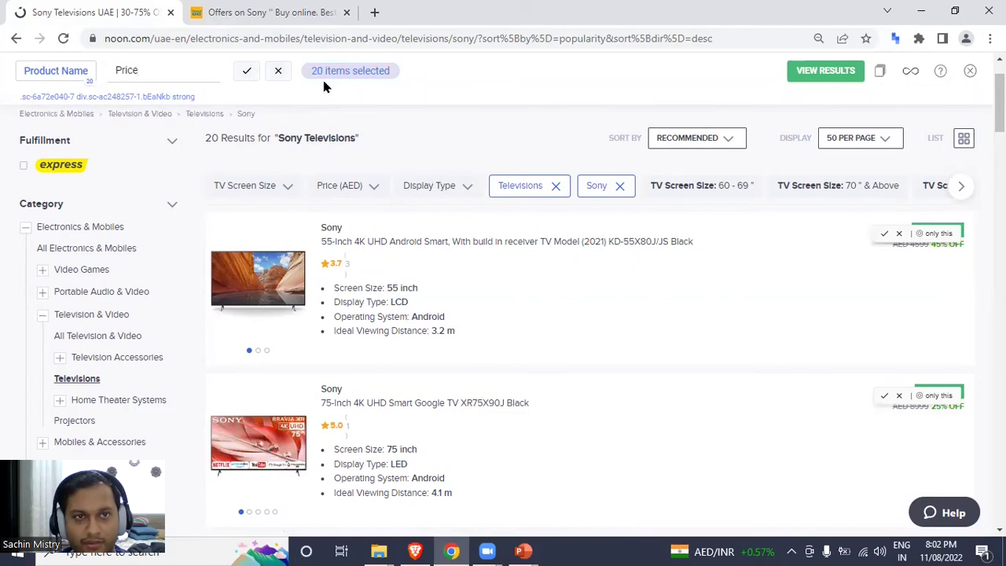
{"action": "left_click", "coordinate": [250, 71]}
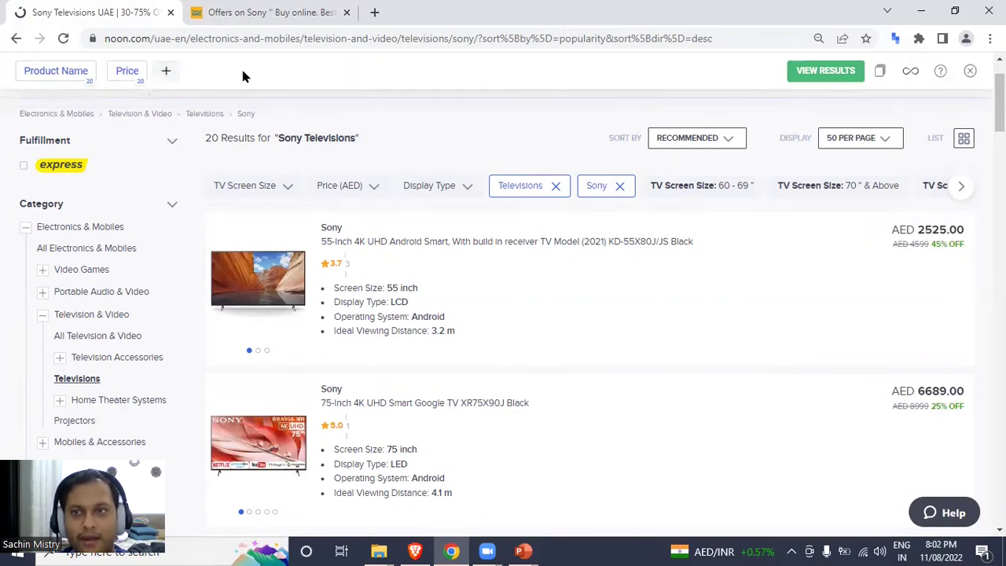
View the 20 scraped noon results, download them as CSV and open data (7).csv.
{"action": "left_click", "coordinate": [823, 74]}
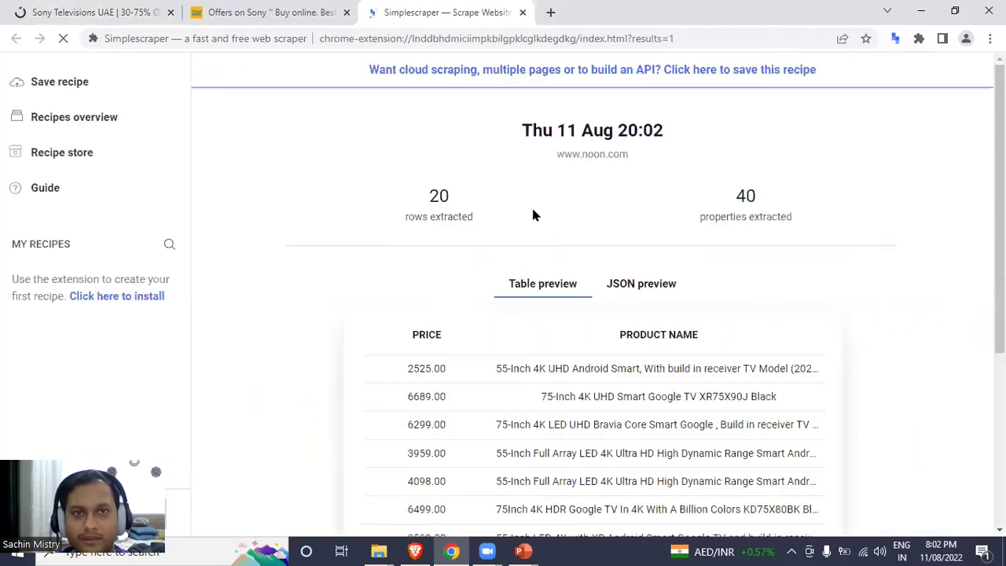
{"action": "scroll", "coordinate": [309, 248], "scroll_direction": "down", "scroll_amount": 4}
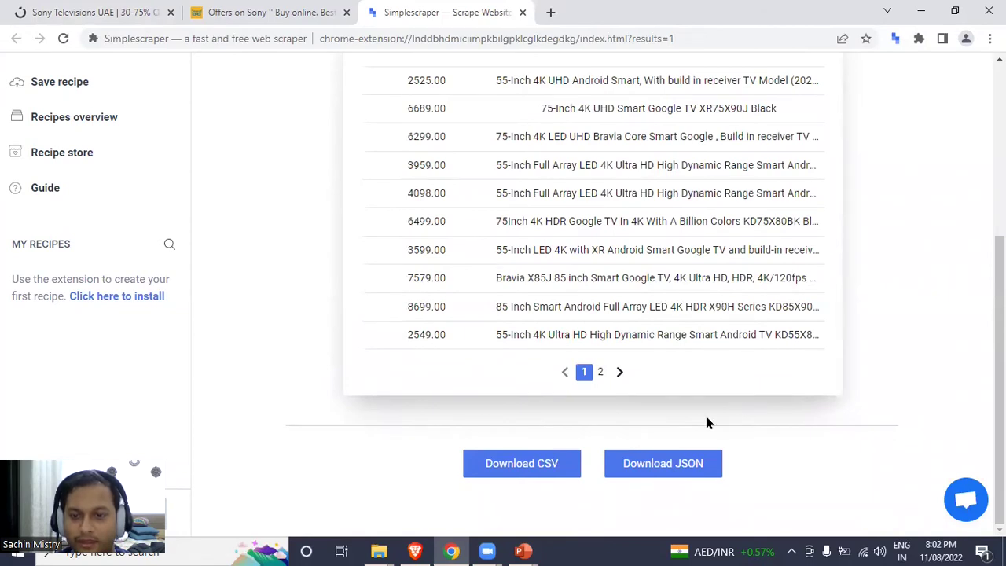
{"action": "left_click", "coordinate": [540, 467]}
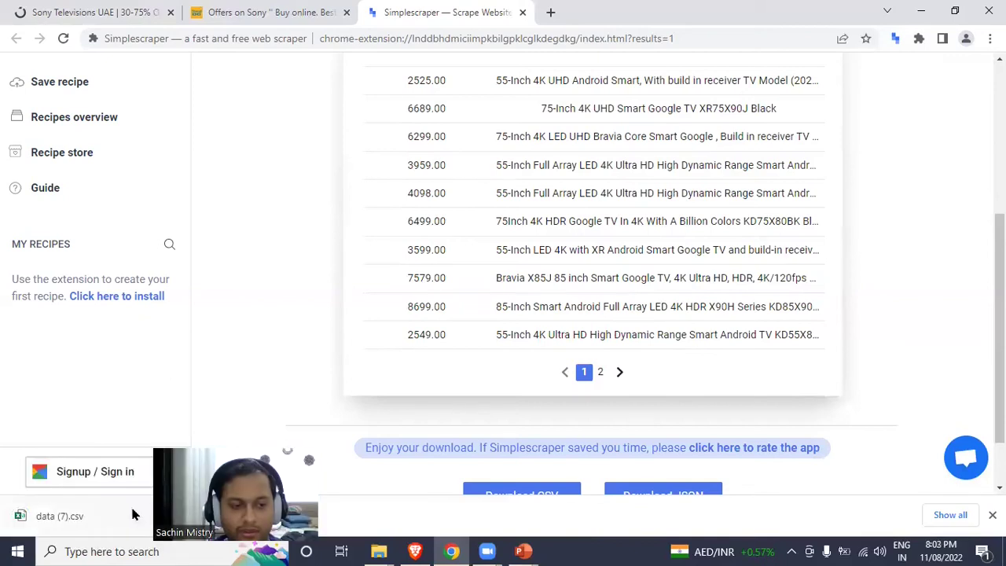
{"action": "left_click", "coordinate": [123, 519]}
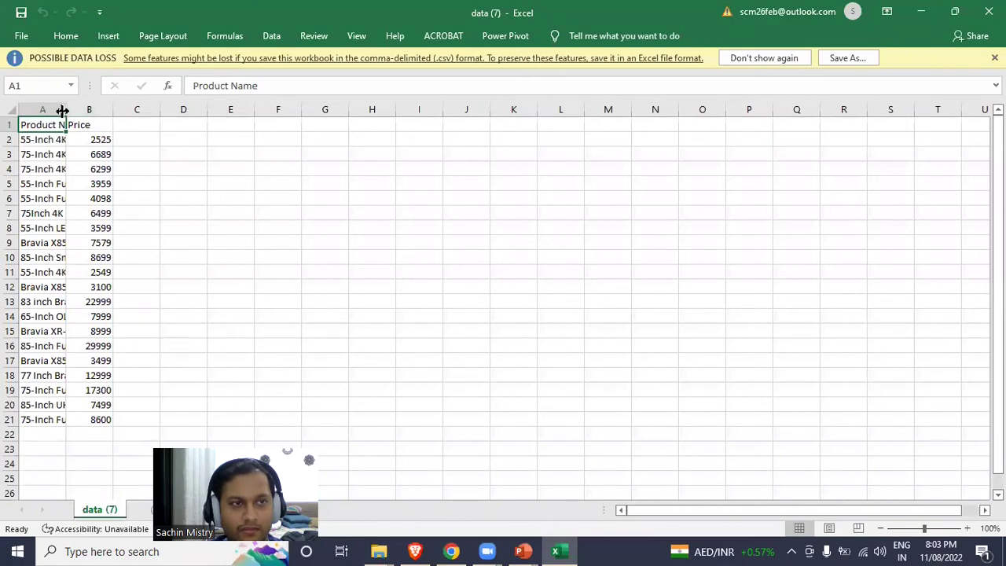
Auto-fit column A in data (7) and select the first product's name and 2525 price.
{"action": "double_click", "coordinate": [66, 109]}
{"action": "left_click", "coordinate": [374, 175]}
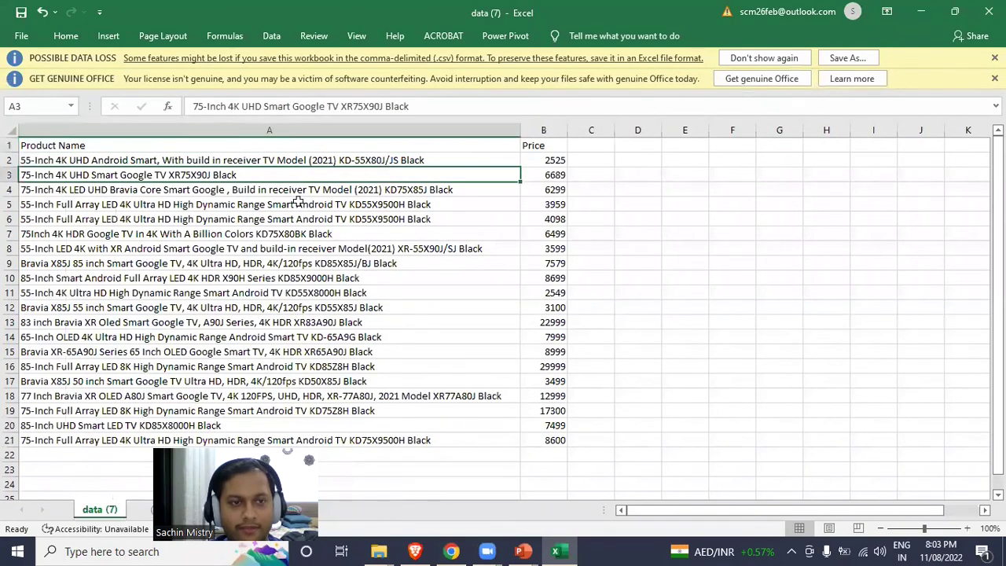
{"action": "left_click", "coordinate": [537, 155]}
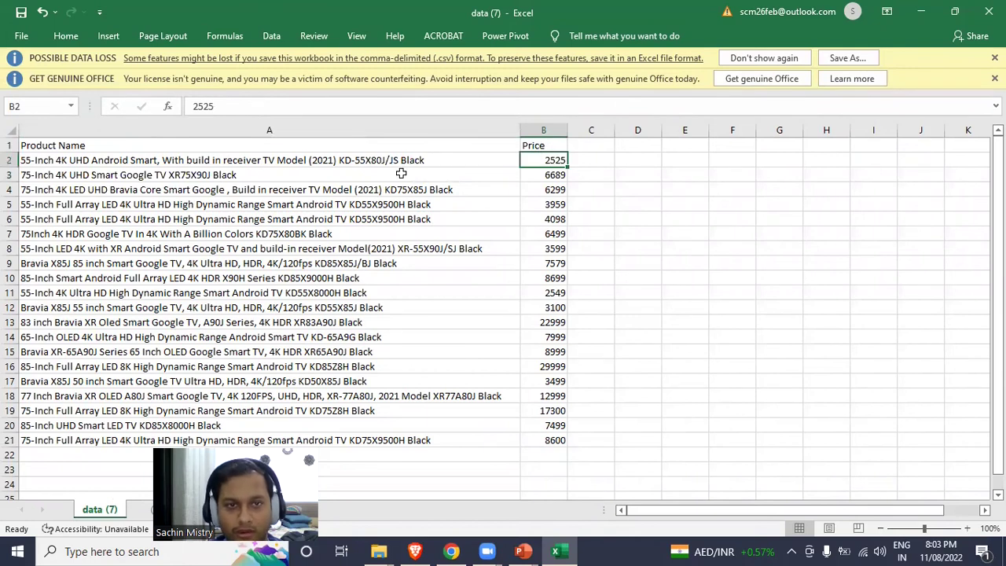
{"action": "left_click_drag", "start_coordinate": [401, 155], "coordinate": [534, 153]}
{"action": "left_click", "coordinate": [546, 160]}
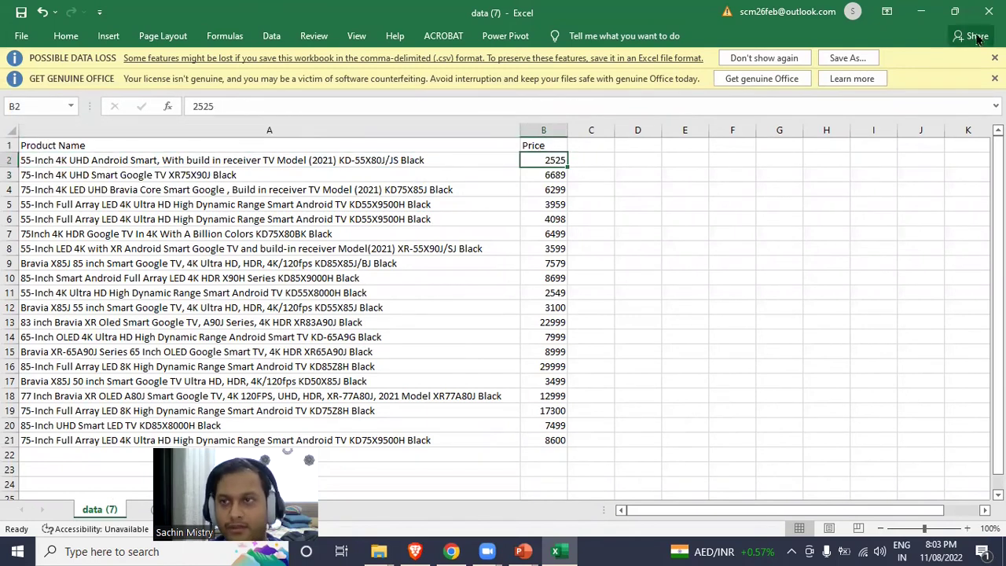
Minimize data (7) and start Simplescraper's Scrape this website on the Sharaf DG Sony page.
{"action": "left_click", "coordinate": [923, 11]}
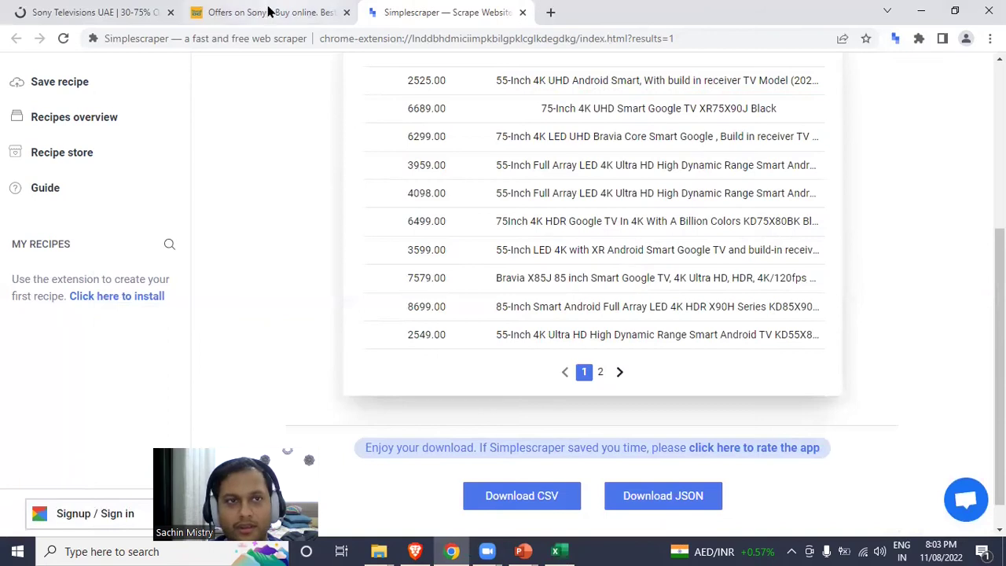
{"action": "left_click", "coordinate": [264, 12]}
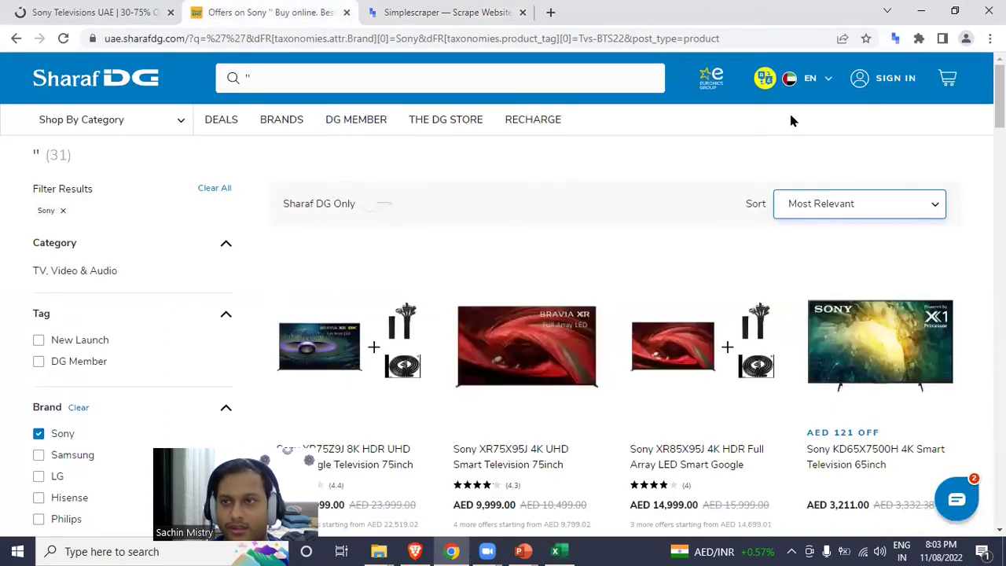
{"action": "left_click", "coordinate": [894, 39]}
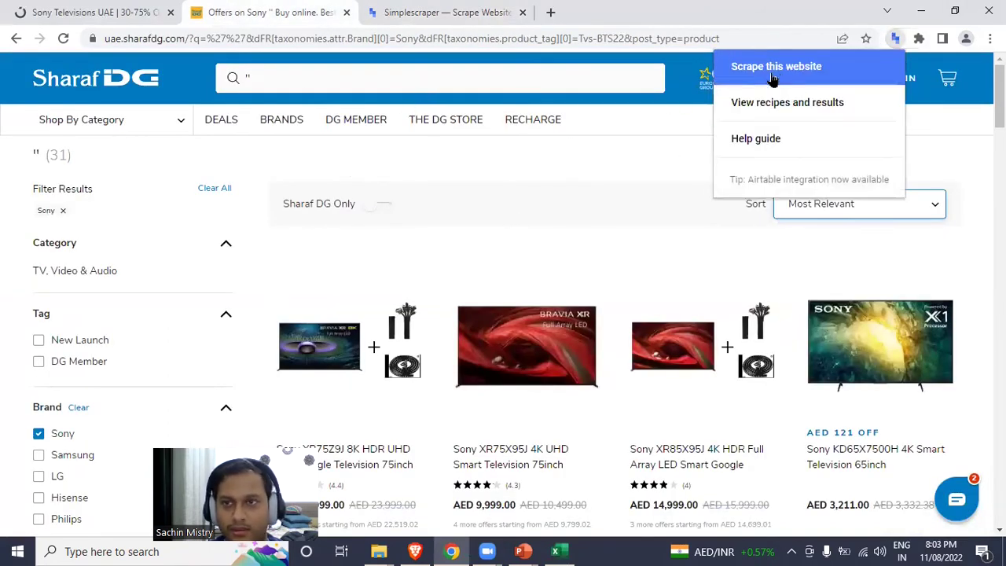
{"action": "left_click", "coordinate": [776, 69]}
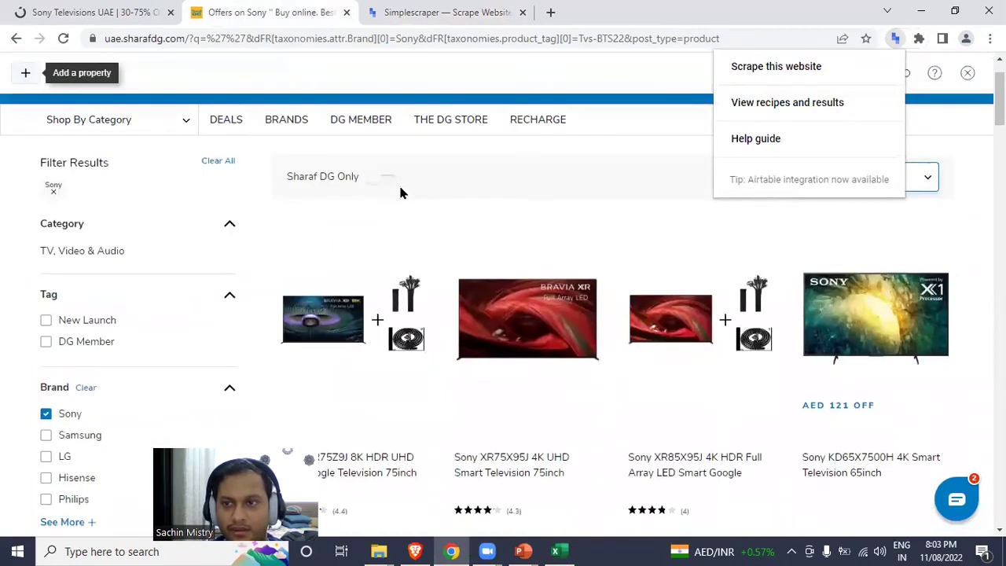
Add a Product Name column capturing all Sharaf DG product titles.
{"action": "left_click", "coordinate": [34, 77]}
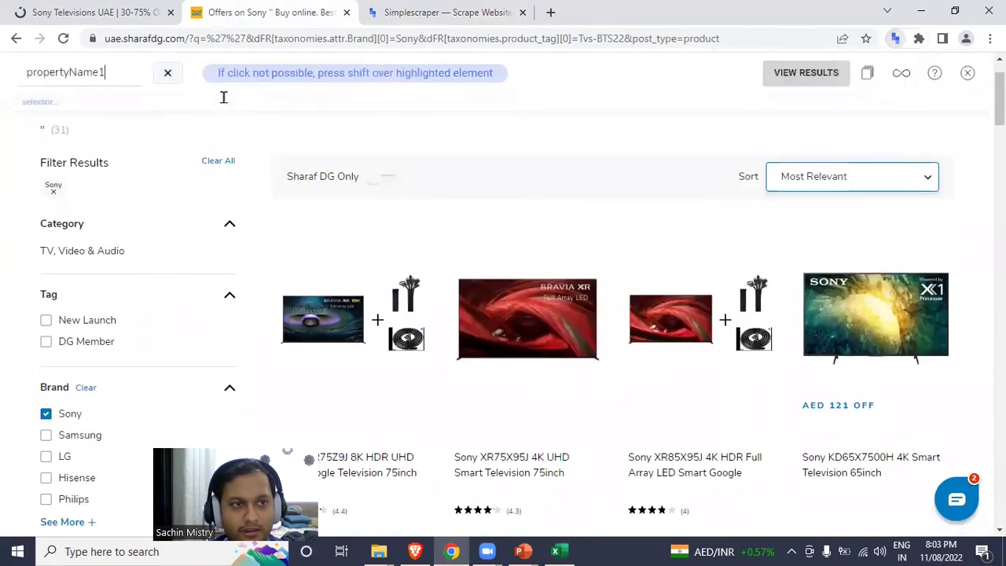
{"action": "double_click", "coordinate": [122, 71]}
{"action": "type", "text": "Pr"}
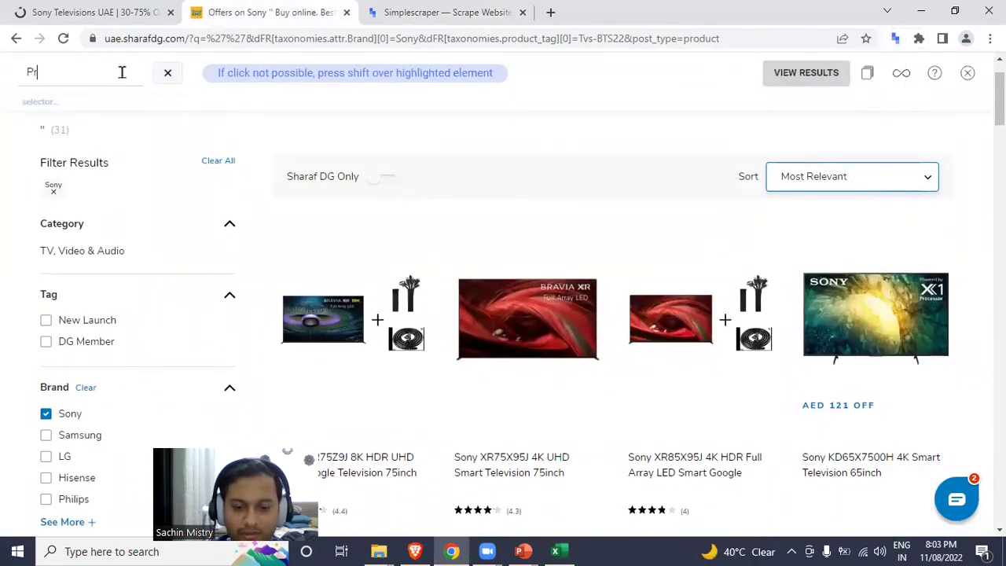
{"action": "type", "text": "oduct Name"}
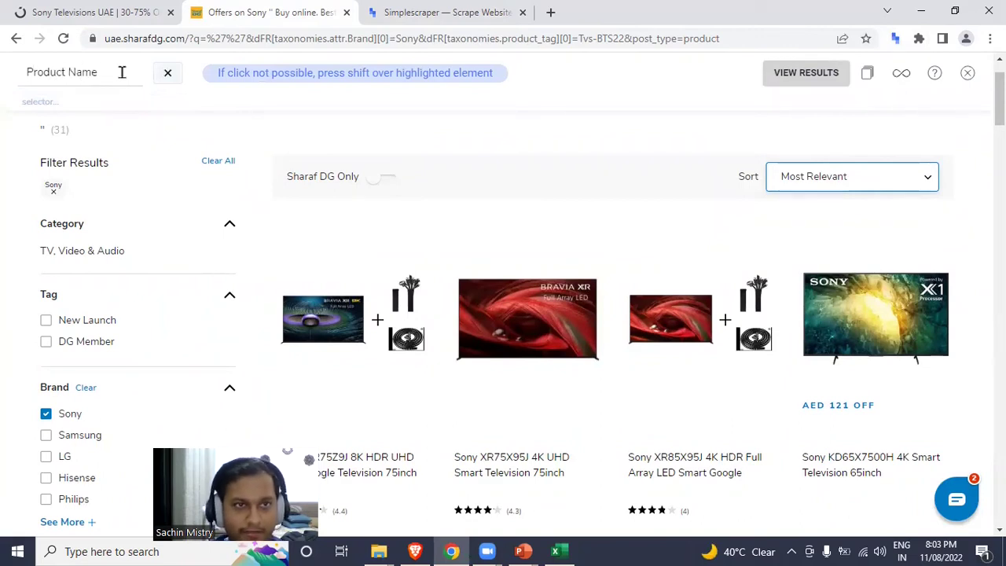
{"action": "scroll", "coordinate": [385, 220], "scroll_direction": "down", "scroll_amount": 2}
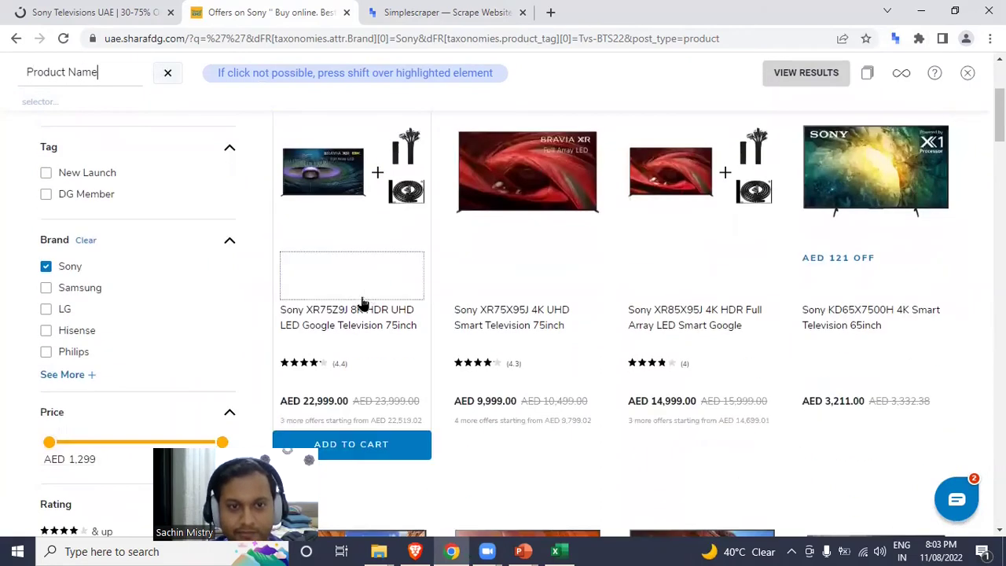
{"action": "left_click", "coordinate": [357, 322]}
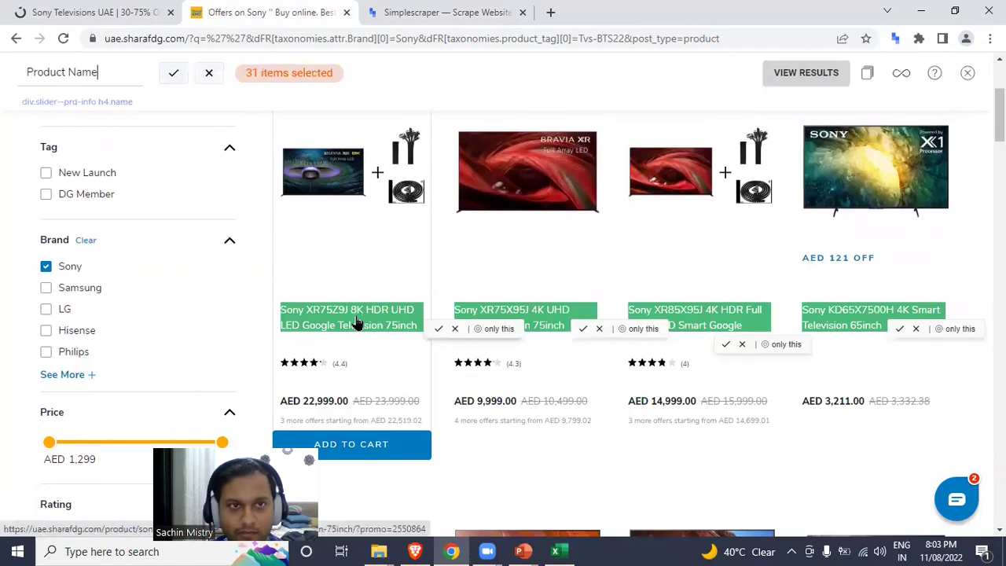
{"action": "left_click", "coordinate": [173, 73]}
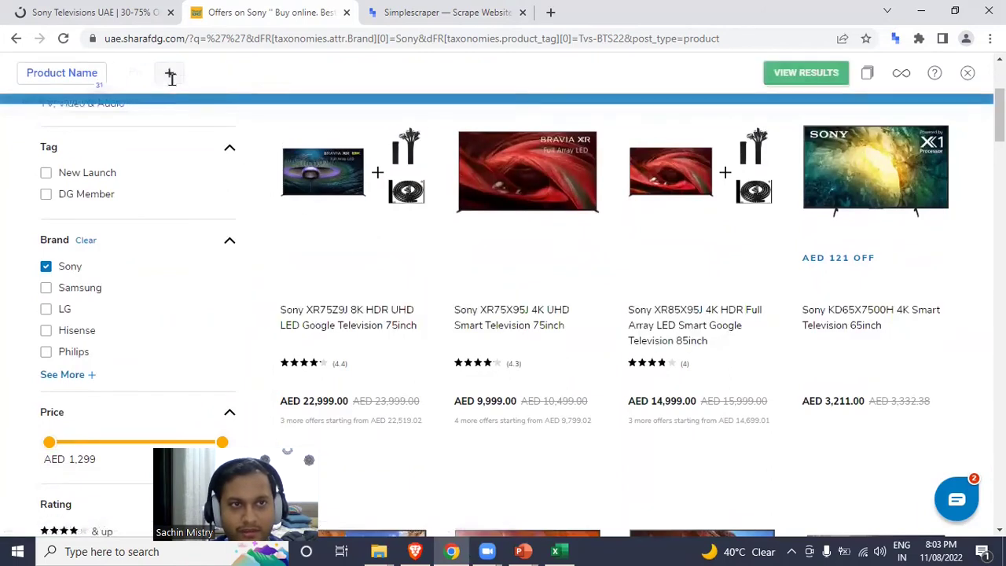
Add a Price column from the product prices, download the CSV and open data (8).csv.
{"action": "left_click", "coordinate": [126, 73]}
{"action": "double_click", "coordinate": [161, 72]}
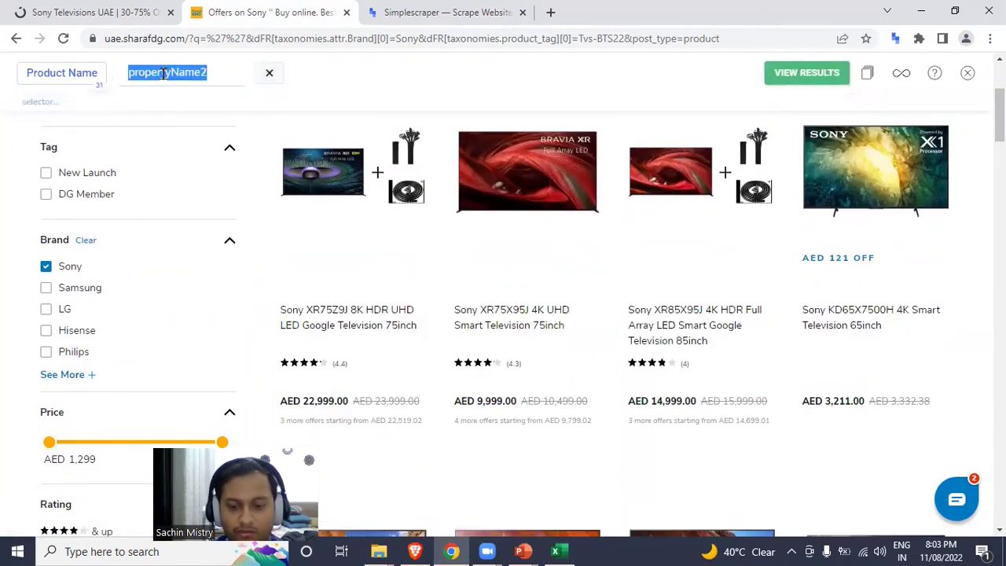
{"action": "type", "text": "Price"}
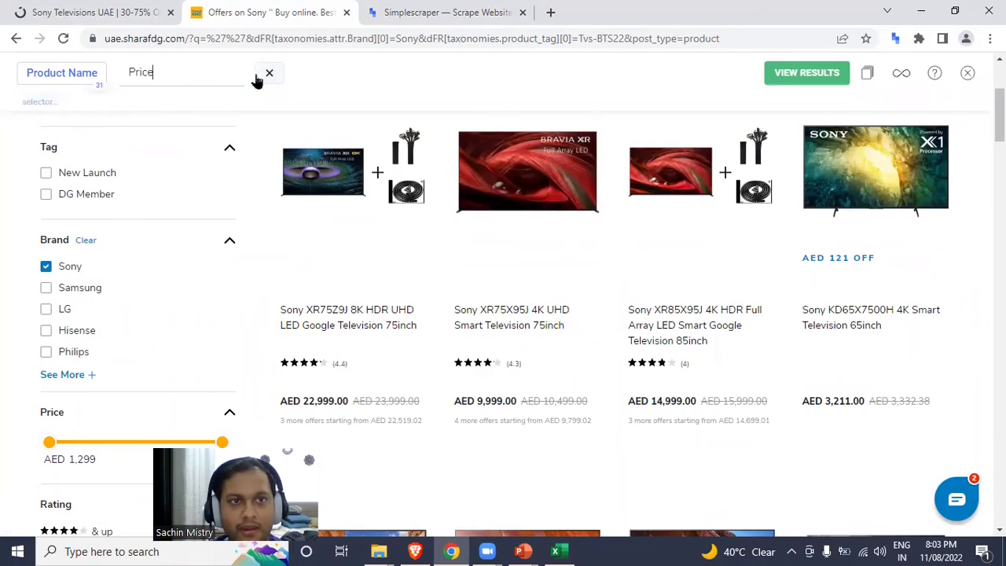
{"action": "left_click", "coordinate": [325, 404]}
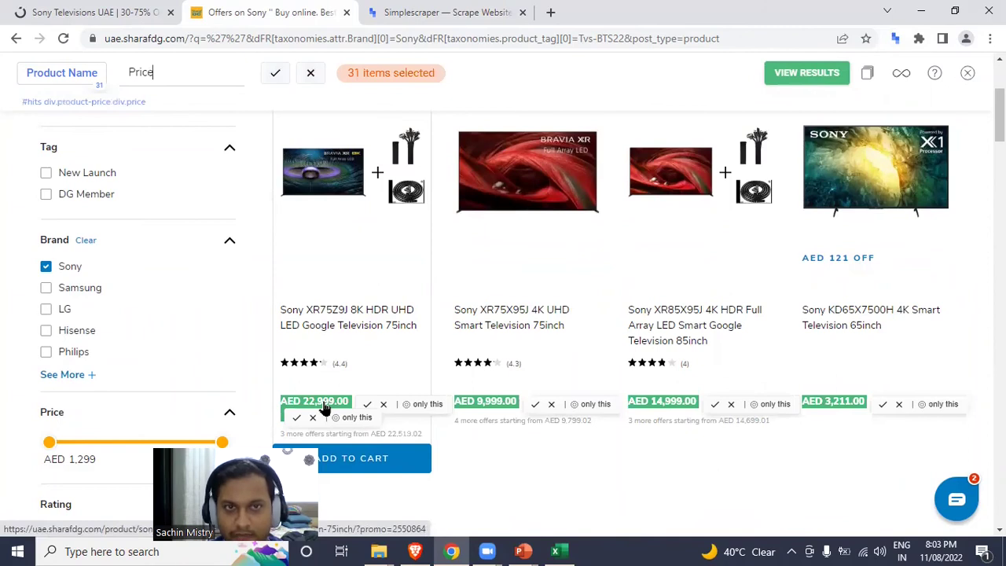
{"action": "left_click", "coordinate": [275, 73]}
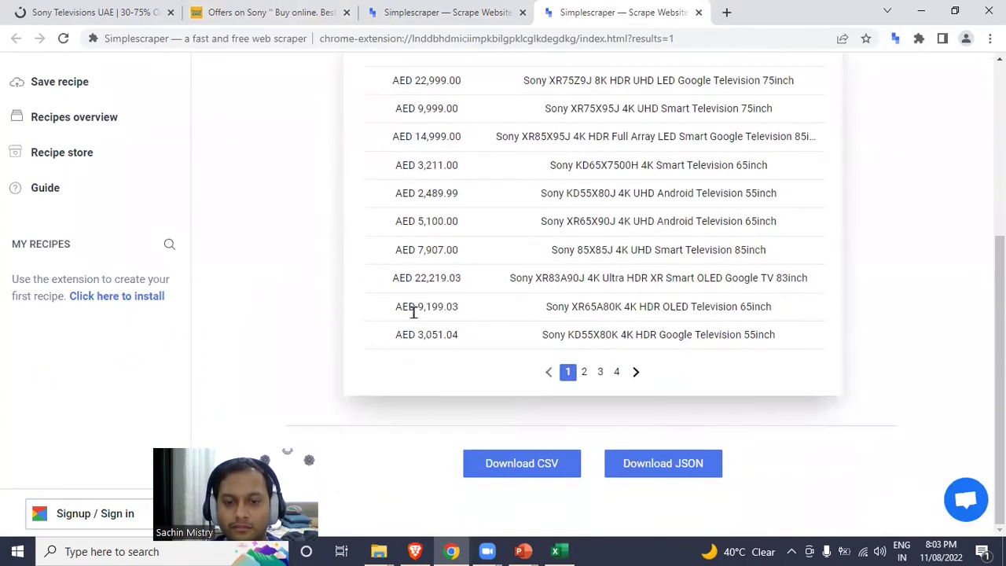
{"action": "left_click", "coordinate": [501, 464]}
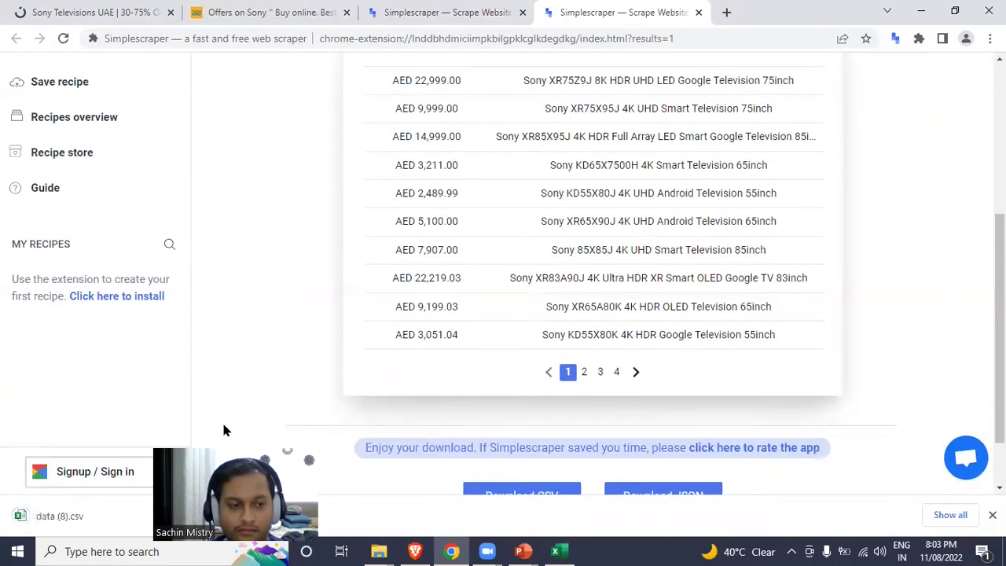
{"action": "left_click", "coordinate": [71, 517]}
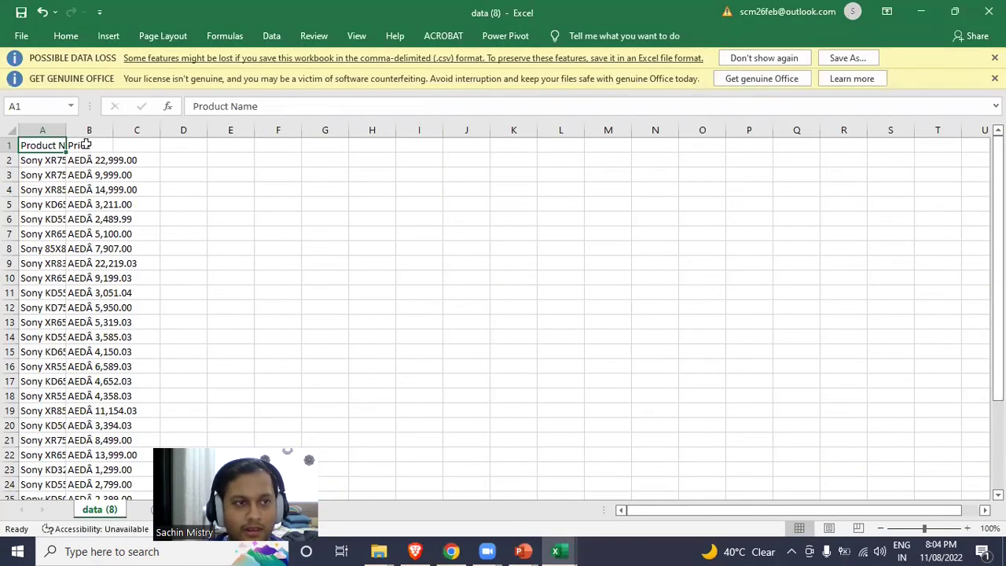
Auto-fit columns A and B in data (8), dismiss the data loss warning and minimize it.
{"action": "double_click", "coordinate": [66, 130]}
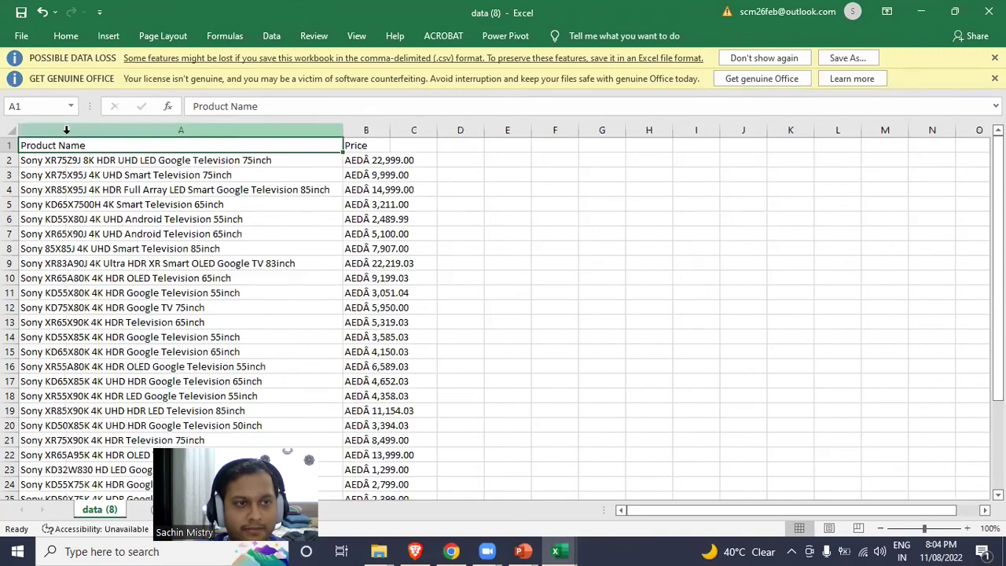
{"action": "double_click", "coordinate": [389, 130]}
{"action": "left_click", "coordinate": [417, 165]}
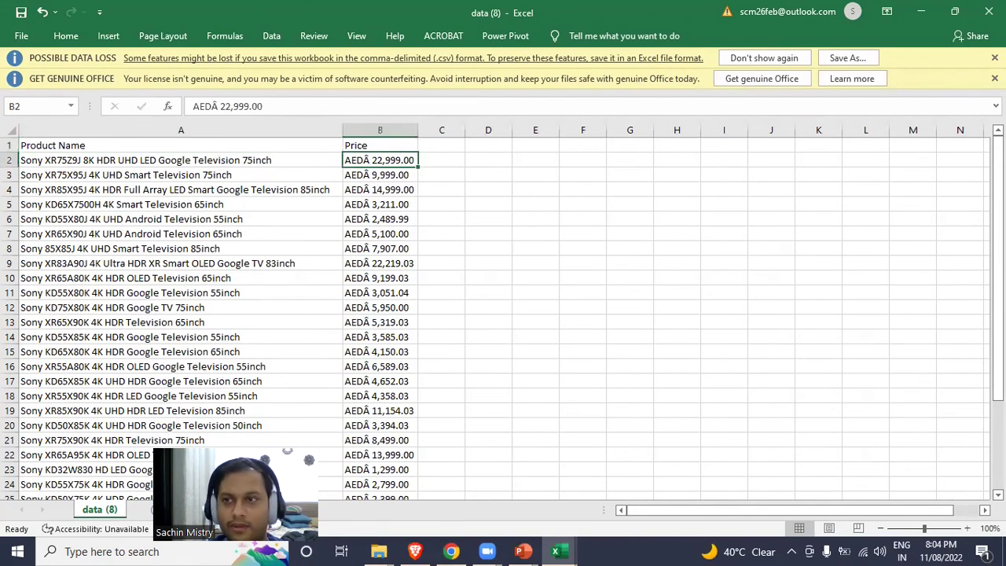
{"action": "left_click", "coordinate": [995, 57]}
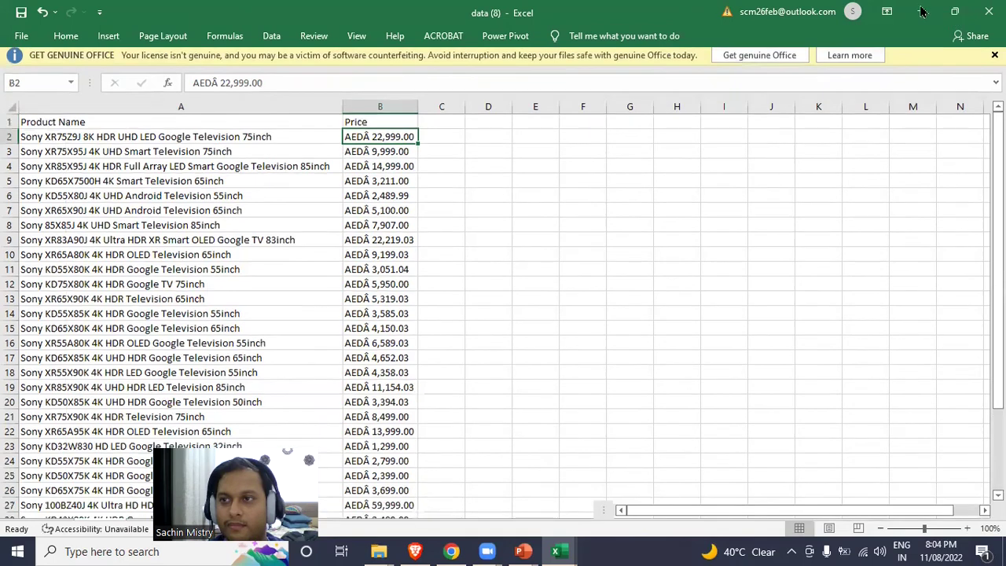
{"action": "left_click", "coordinate": [914, 10]}
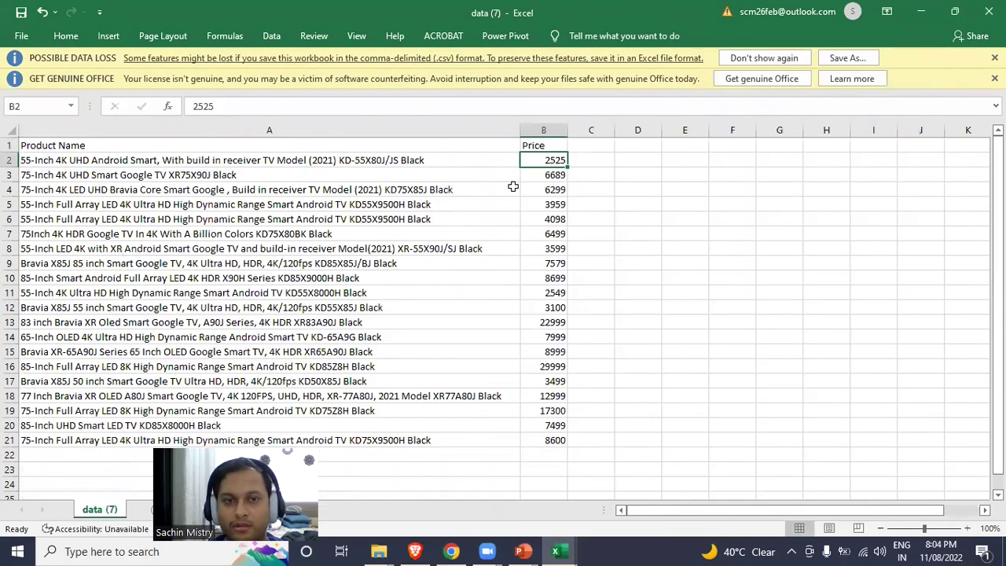
Select the whole noon product table in data (7), then minimize the workbook.
{"action": "left_click", "coordinate": [494, 190]}
{"action": "key", "text": "ctrl+Home"}
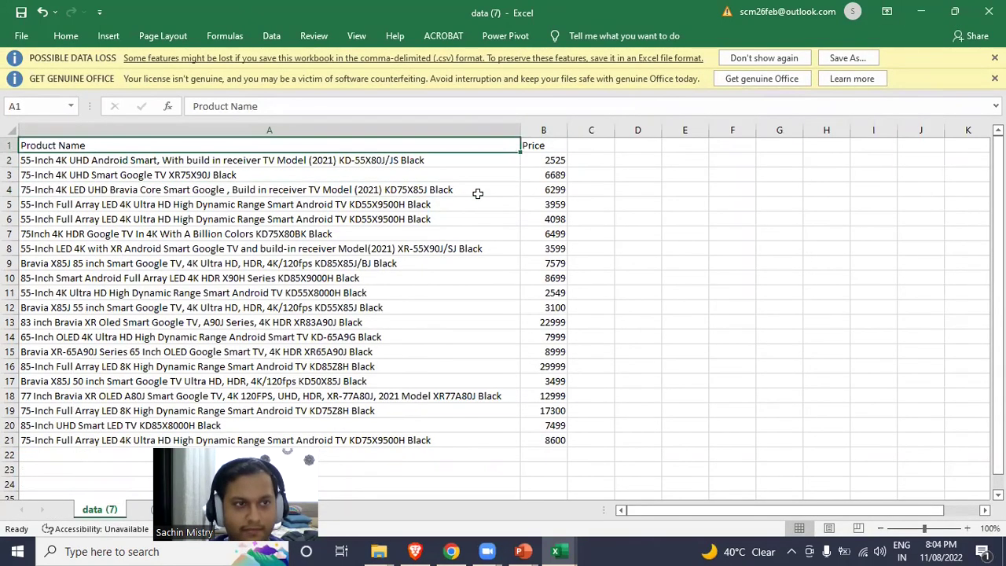
{"action": "key", "text": "ctrl+shift+End"}
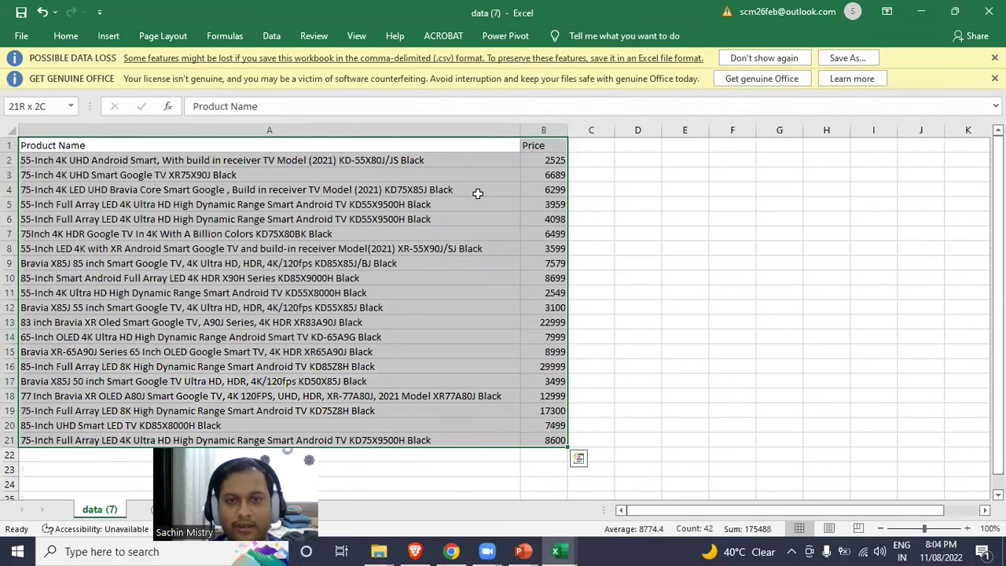
{"action": "left_click", "coordinate": [923, 12]}
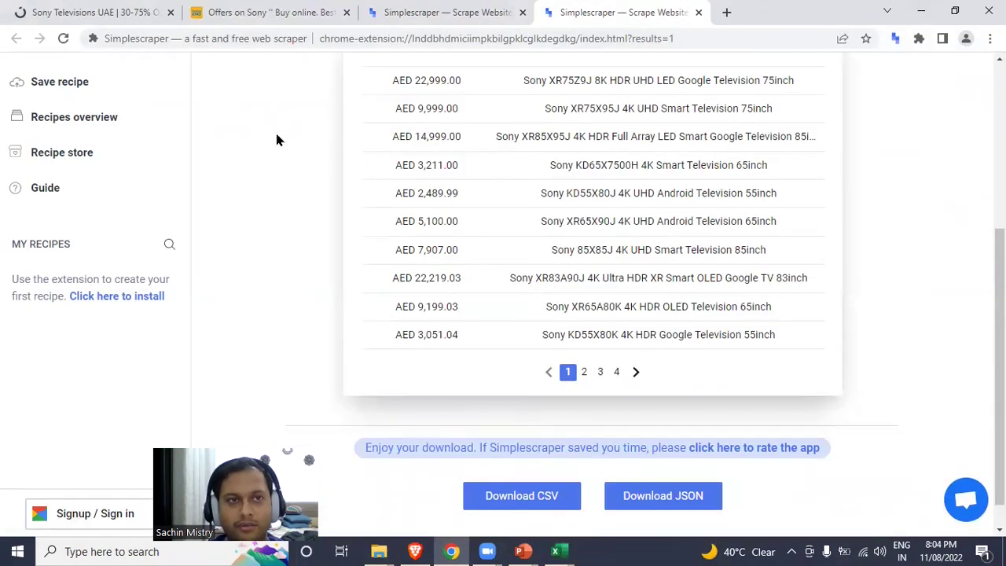
Glance at the Sharaf DG offers tab, then return to noon's Sony Televisions results.
{"action": "left_click", "coordinate": [233, 14]}
{"action": "left_click", "coordinate": [112, 16]}
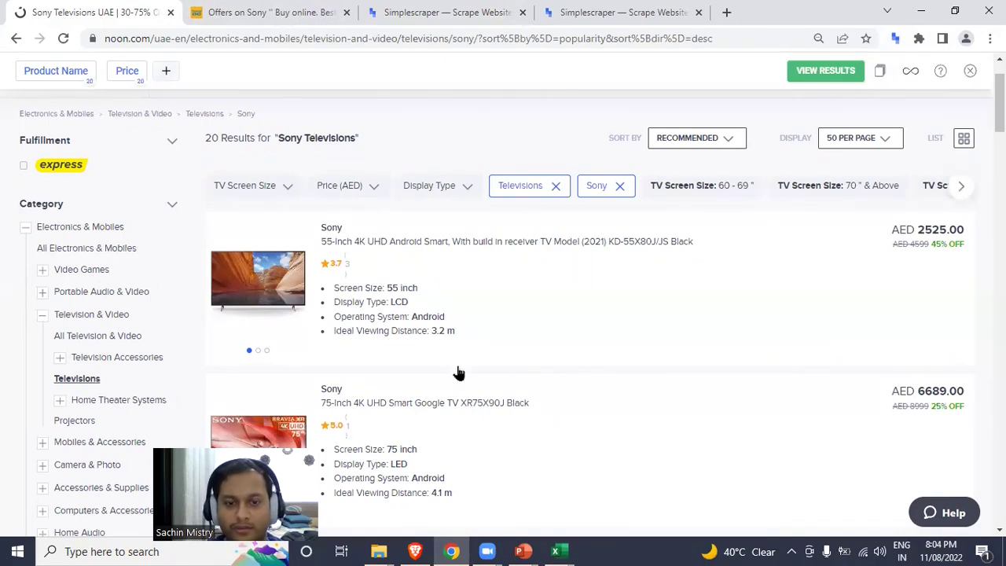
{"action": "left_click", "coordinate": [554, 550]}
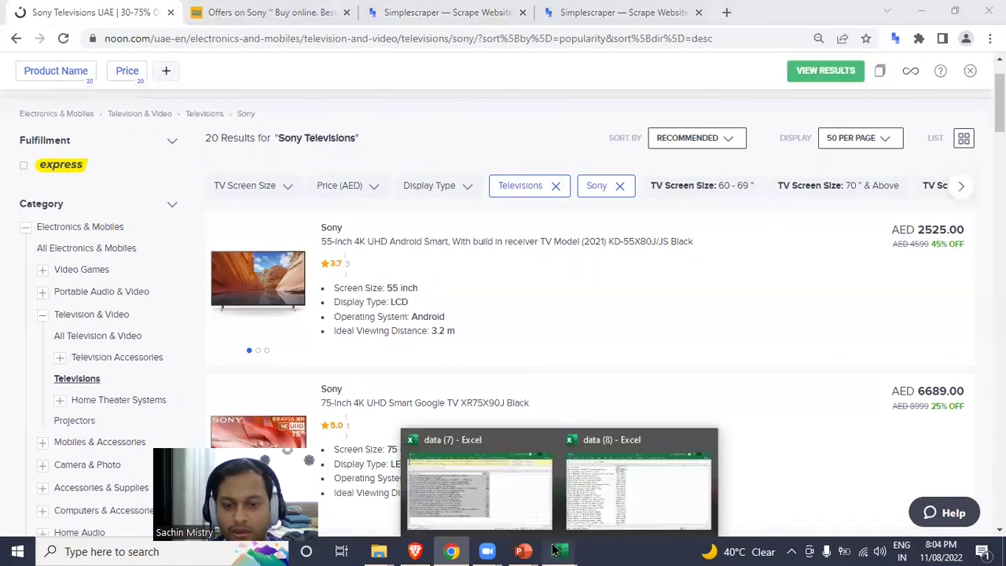
Bring the data (7) workbook forward and select empty cell E5 beside the table.
{"action": "left_click", "coordinate": [518, 495]}
{"action": "left_click", "coordinate": [681, 202]}
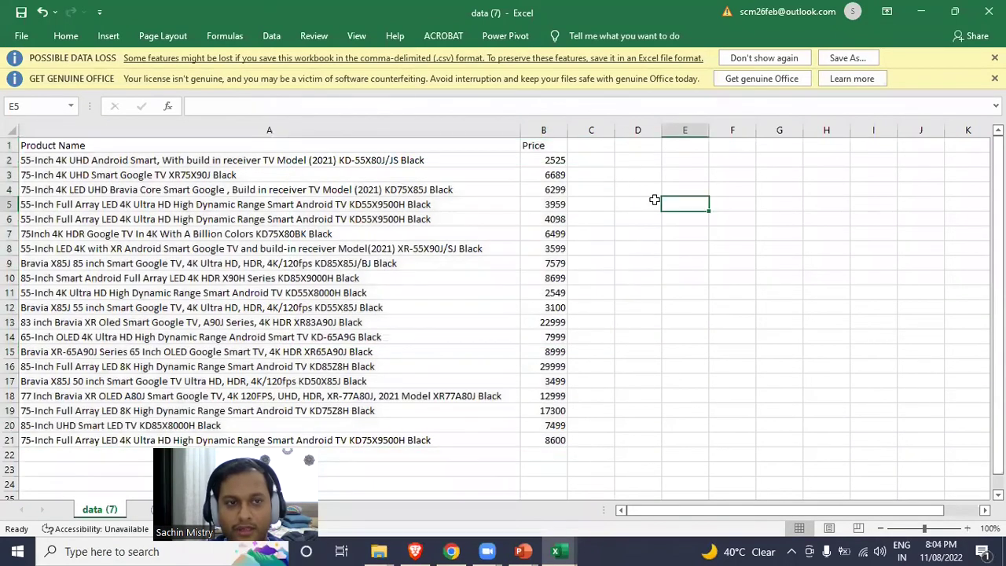